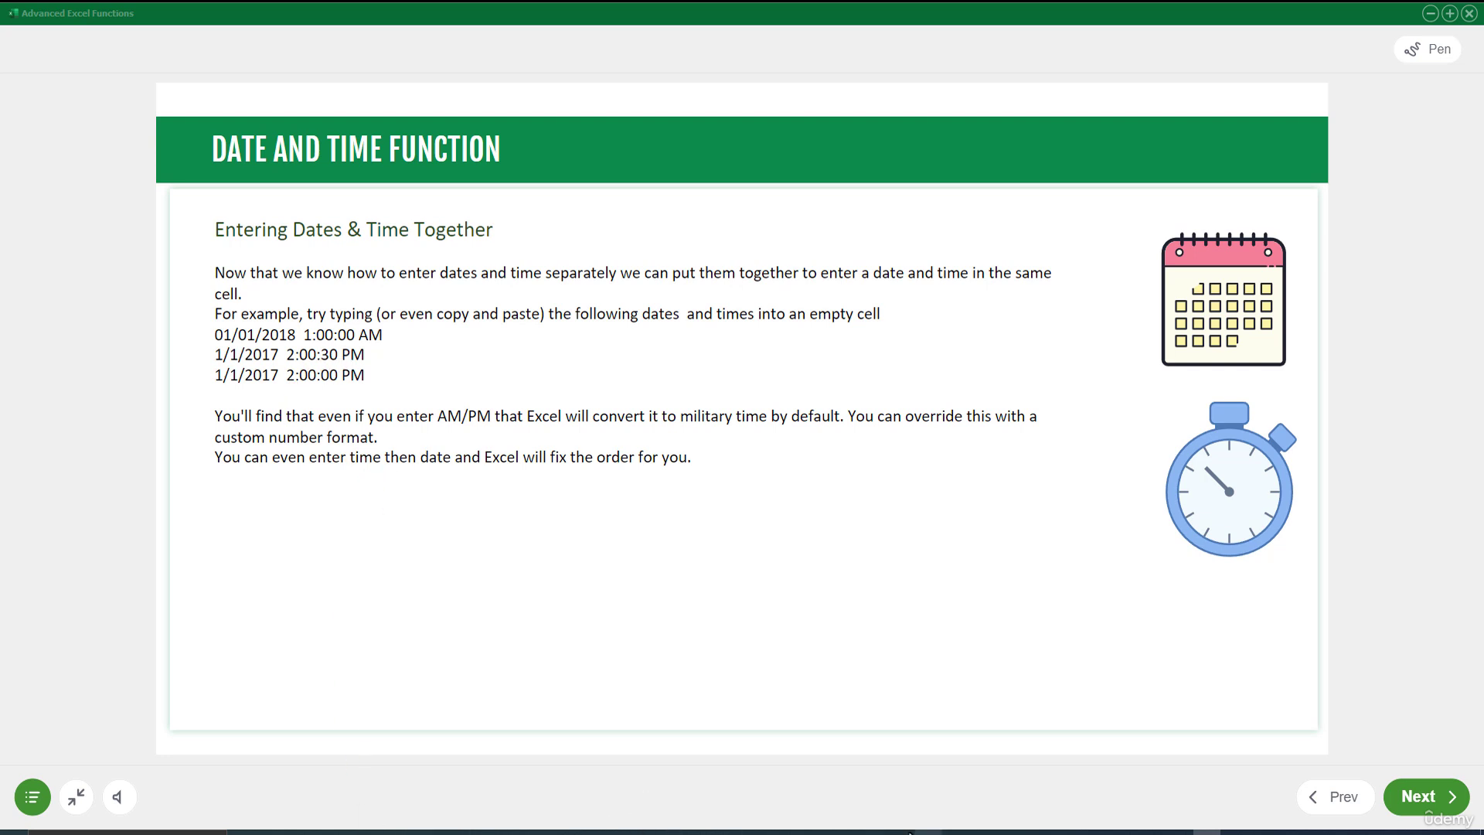
Switch to the Excel workbook and review the earlier date and time examples and the Entering Dates & Time Together section
click(680, 832)
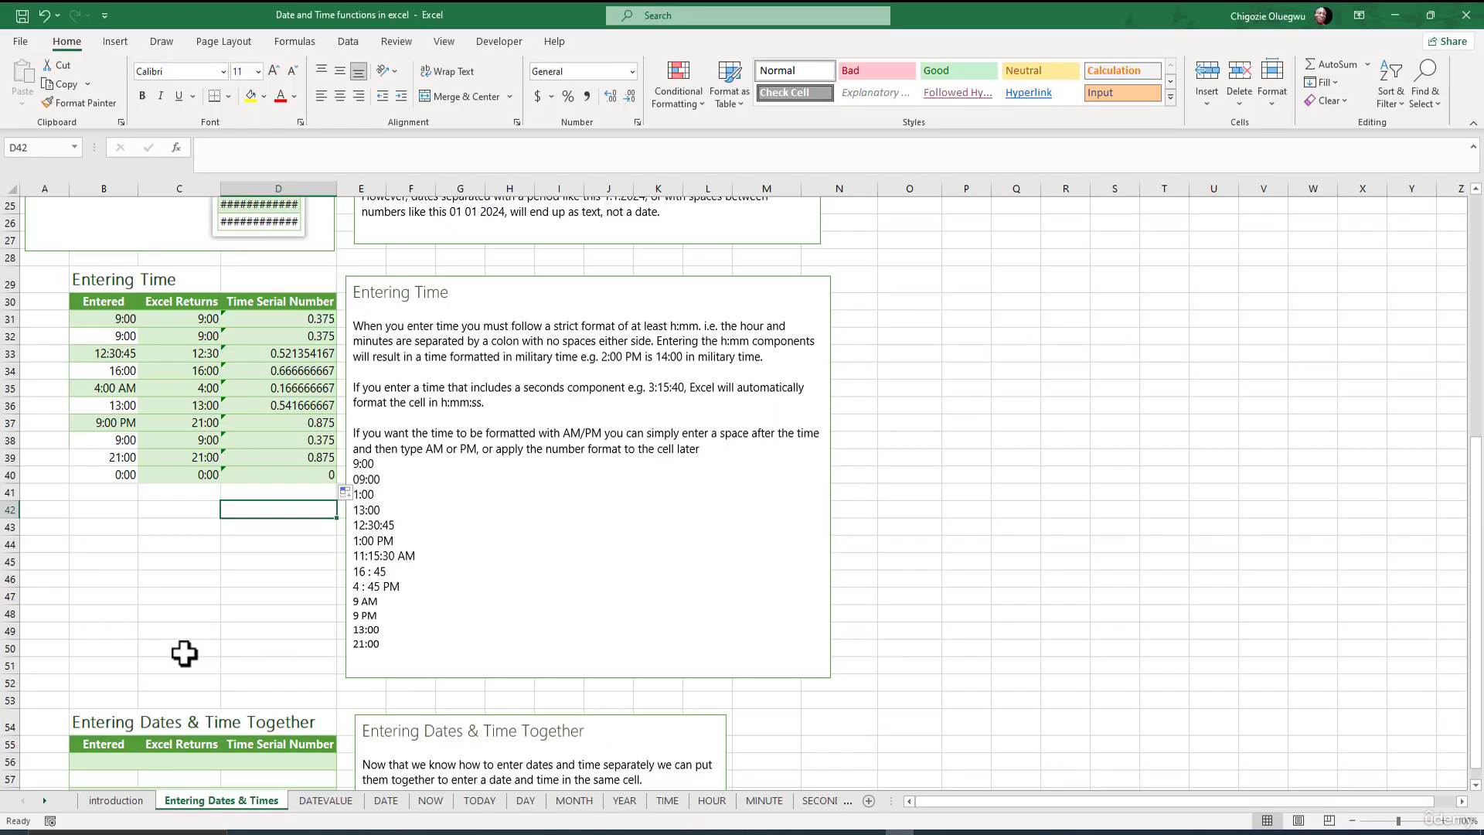
scroll(183, 647, down, 4)
scroll(209, 633, down, 3)
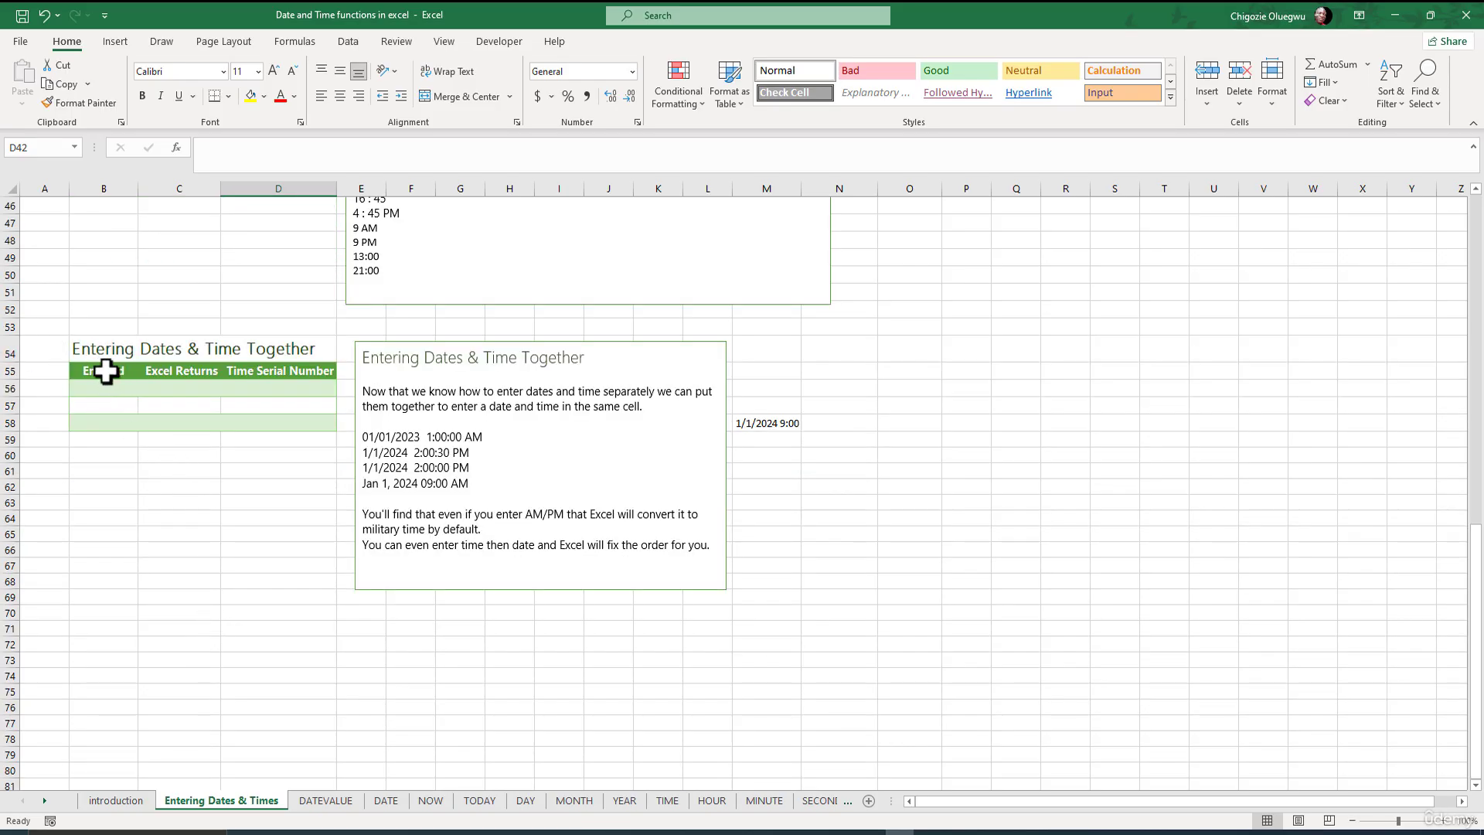
click(486, 485)
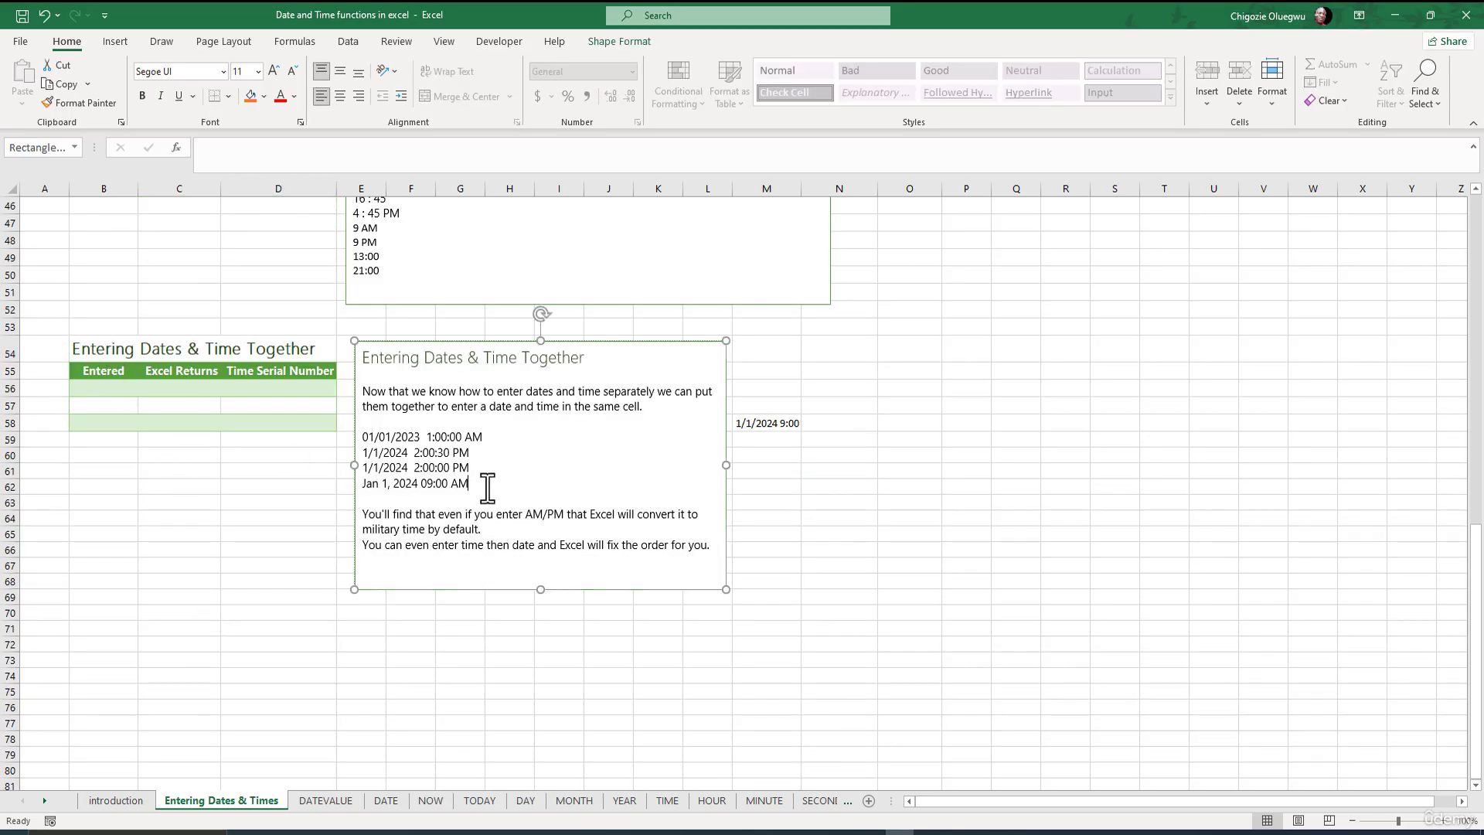
drag(485, 486, 360, 433)
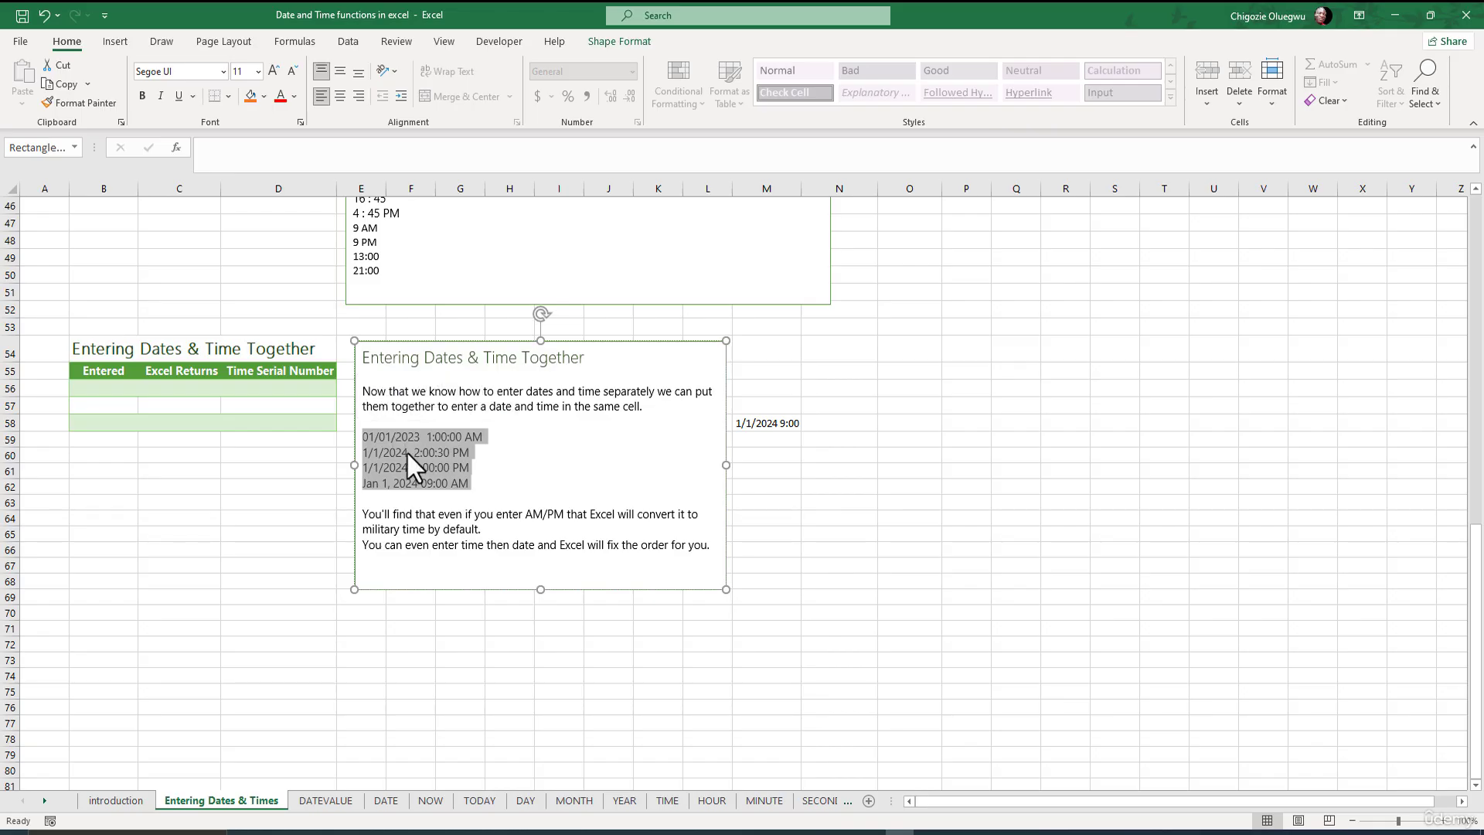
scroll(124, 363, up, 10)
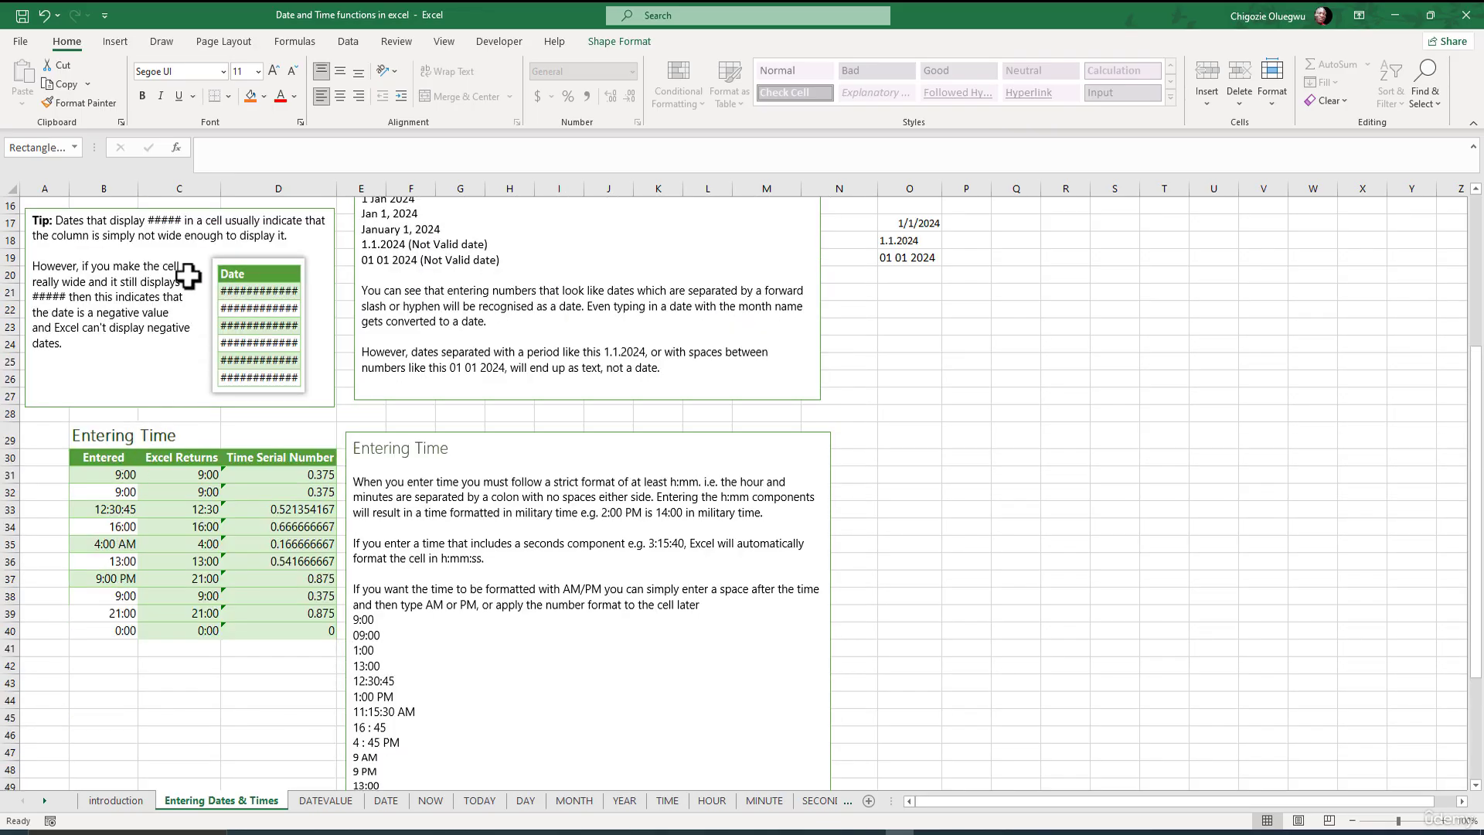
scroll(185, 278, up, 5)
scroll(108, 464, down, 7)
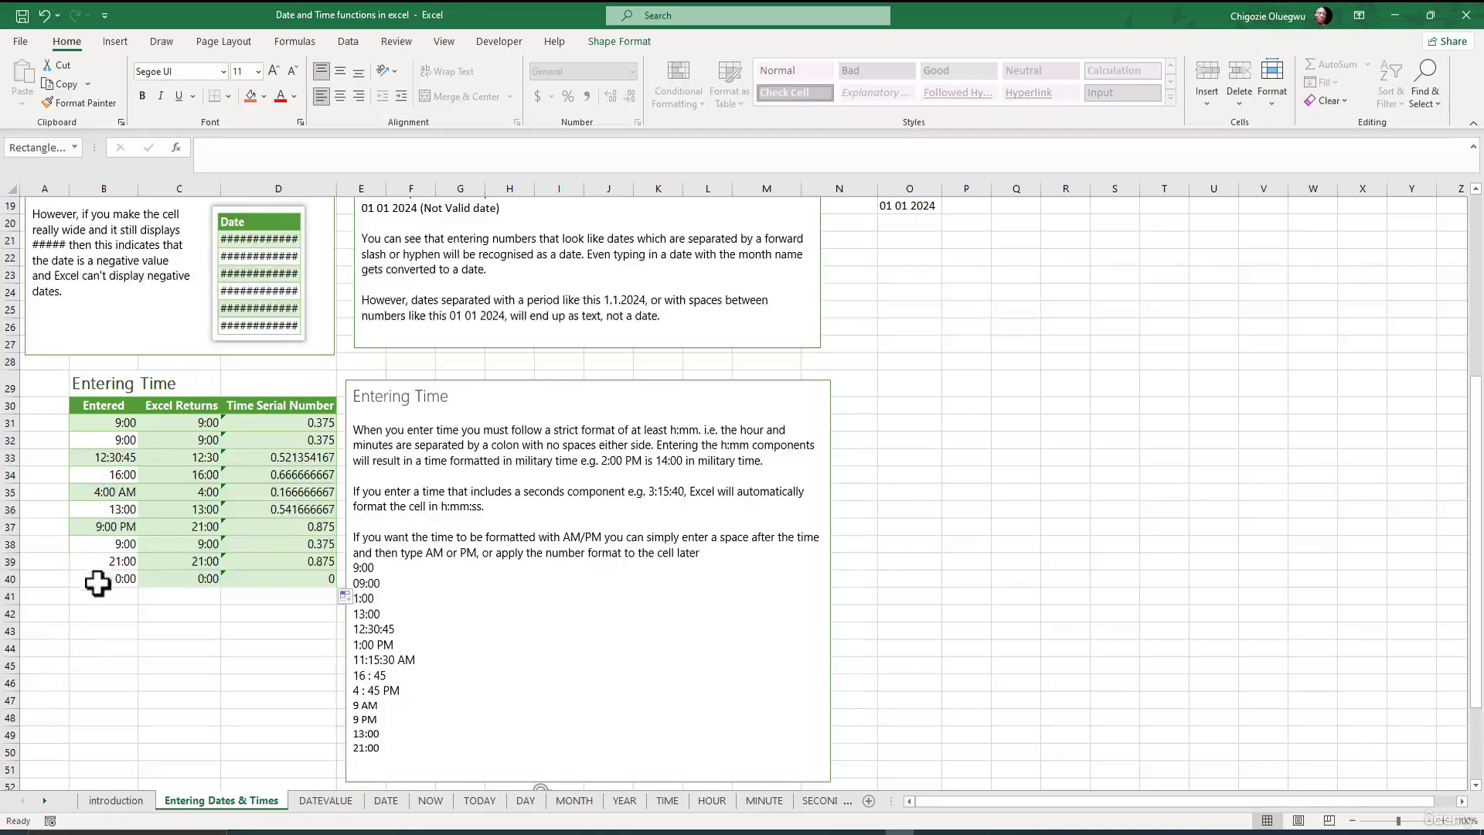
scroll(309, 556, down, 9)
click(425, 434)
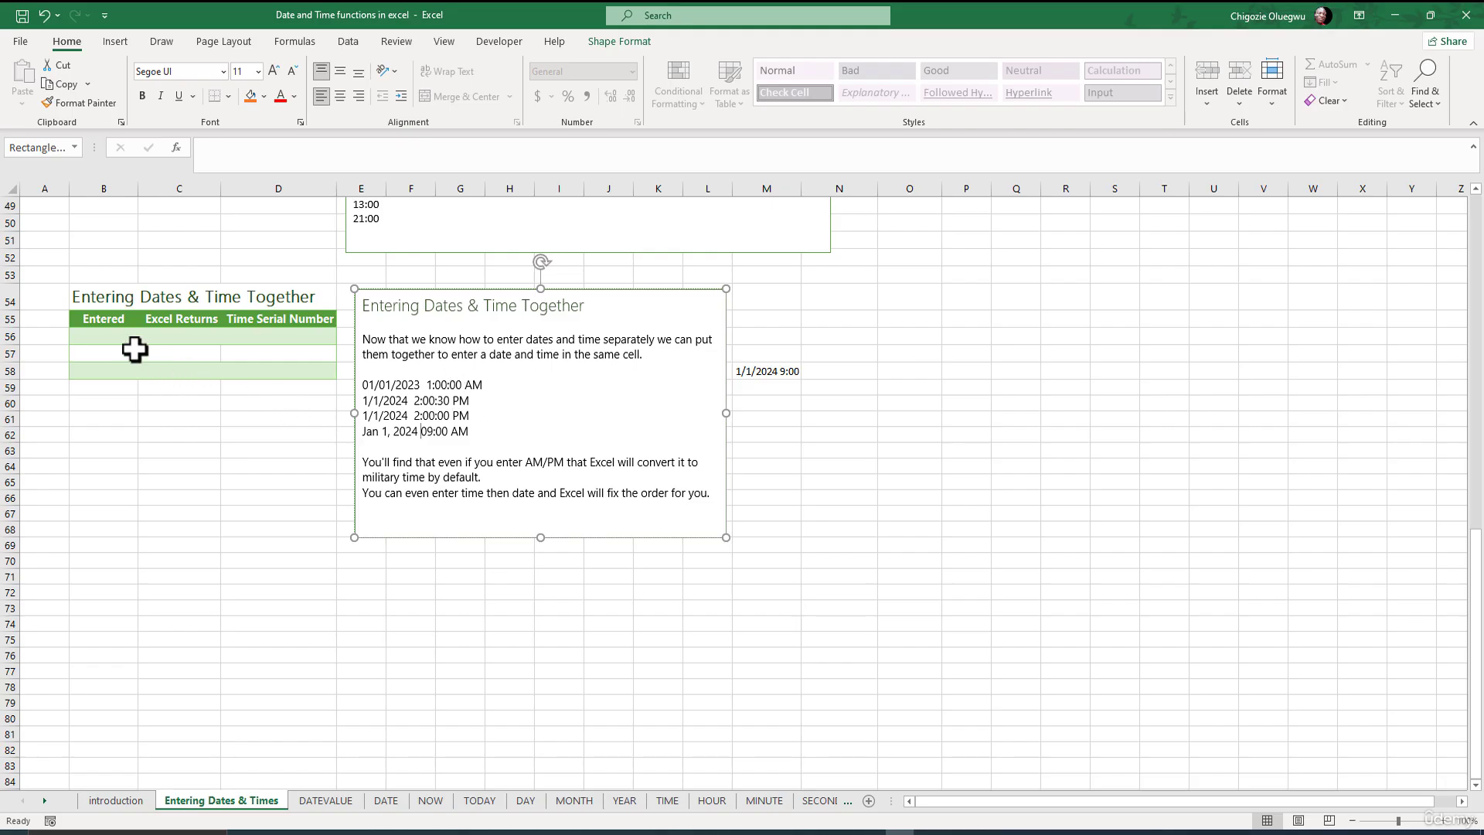
Enter 1/1/2024 1 am in B56, the first Entered cell of the Entering Dates & Time Together table
click(90, 340)
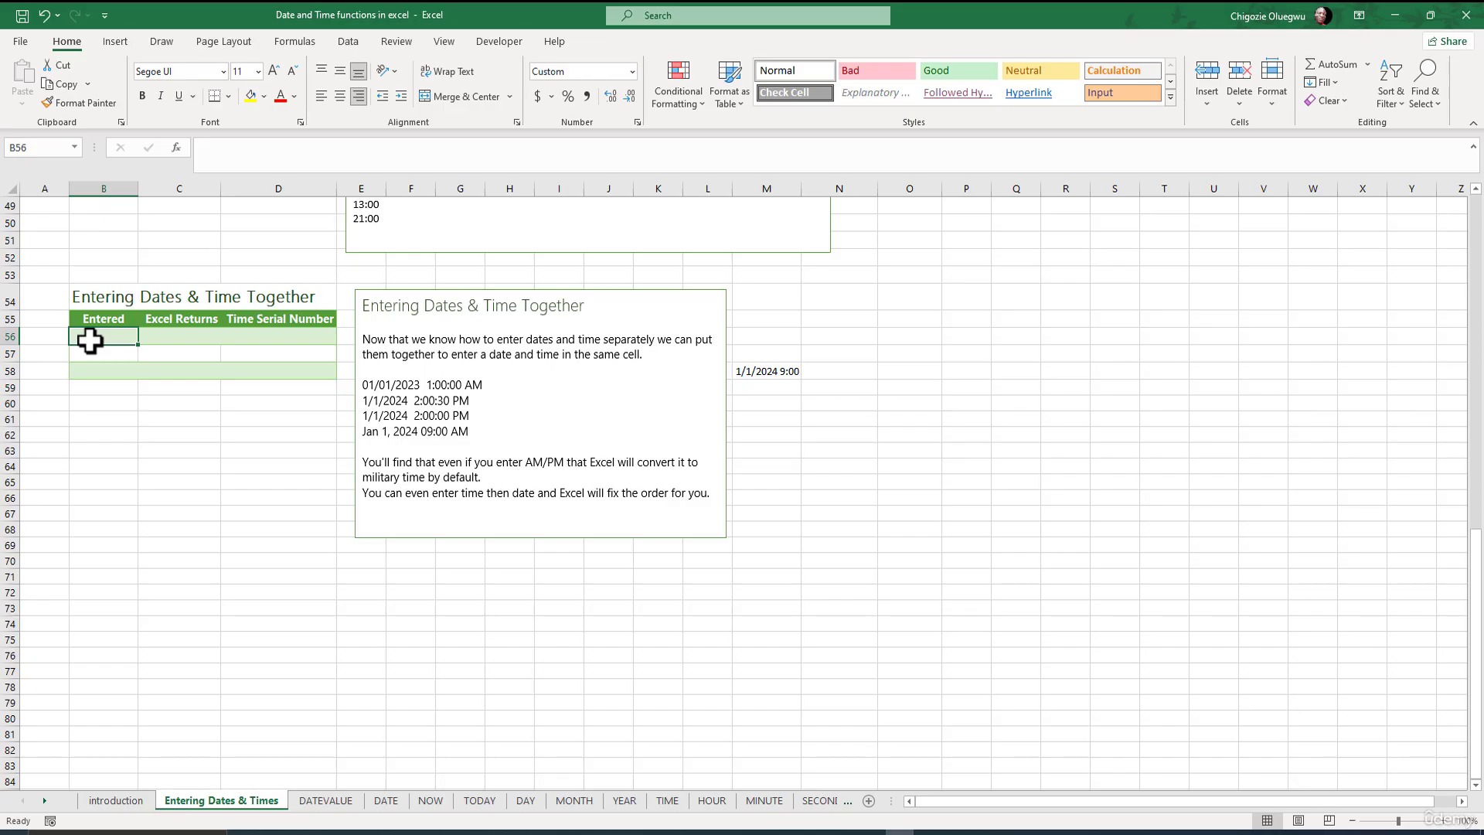
text(1)
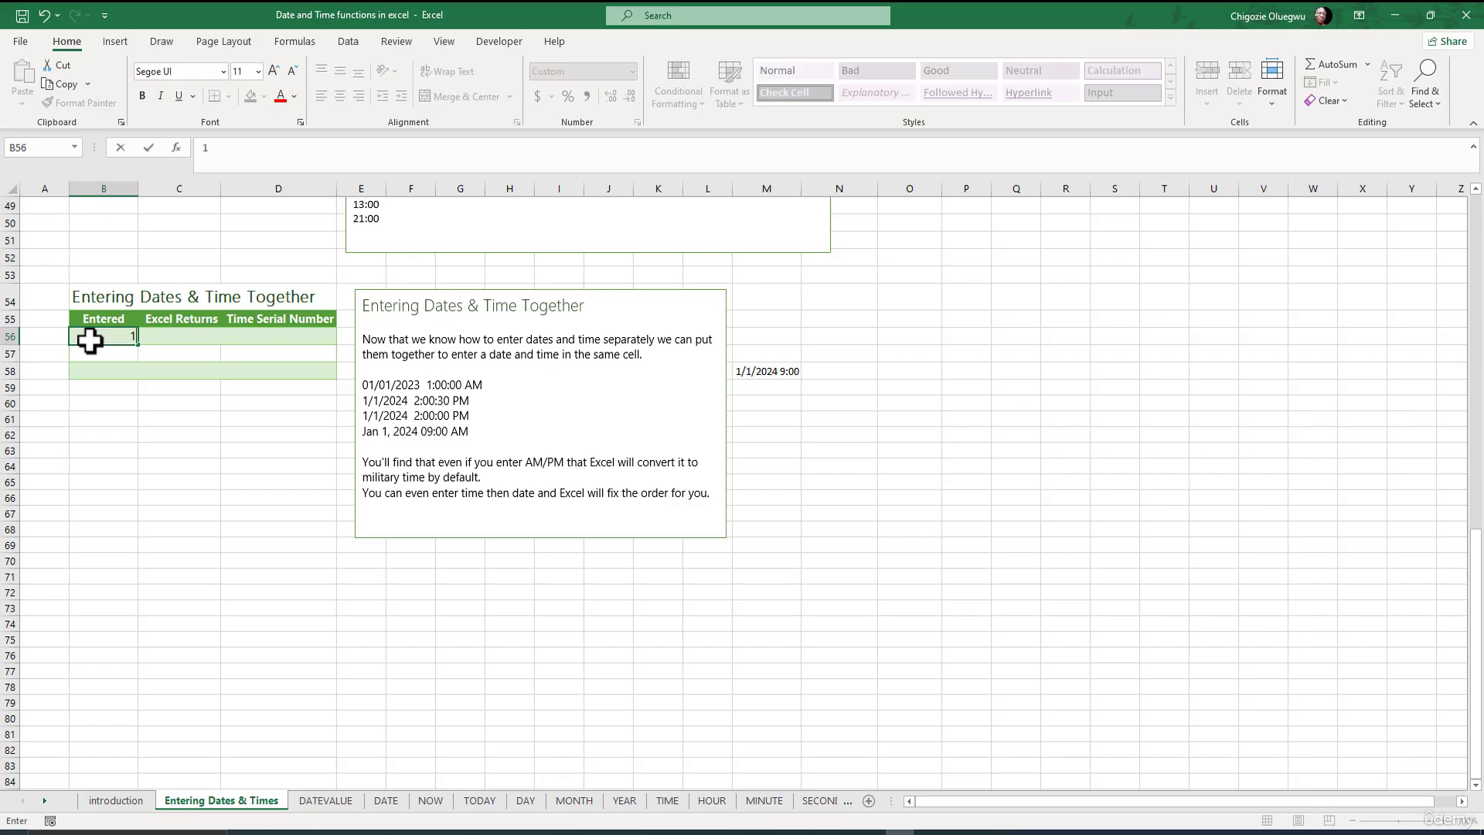
text(/1/2024 1)
text(a)
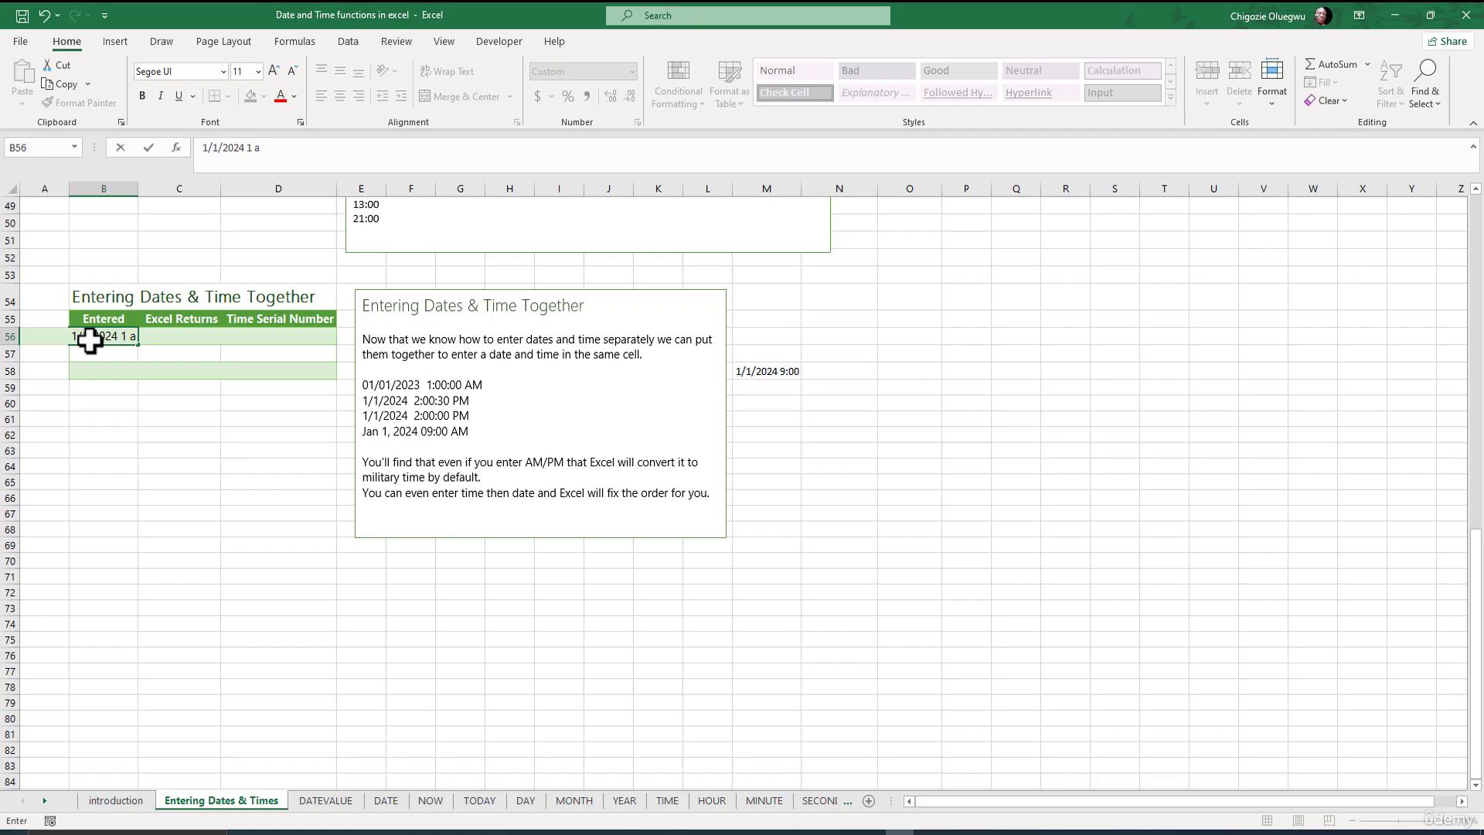
text(m)
key(Return)
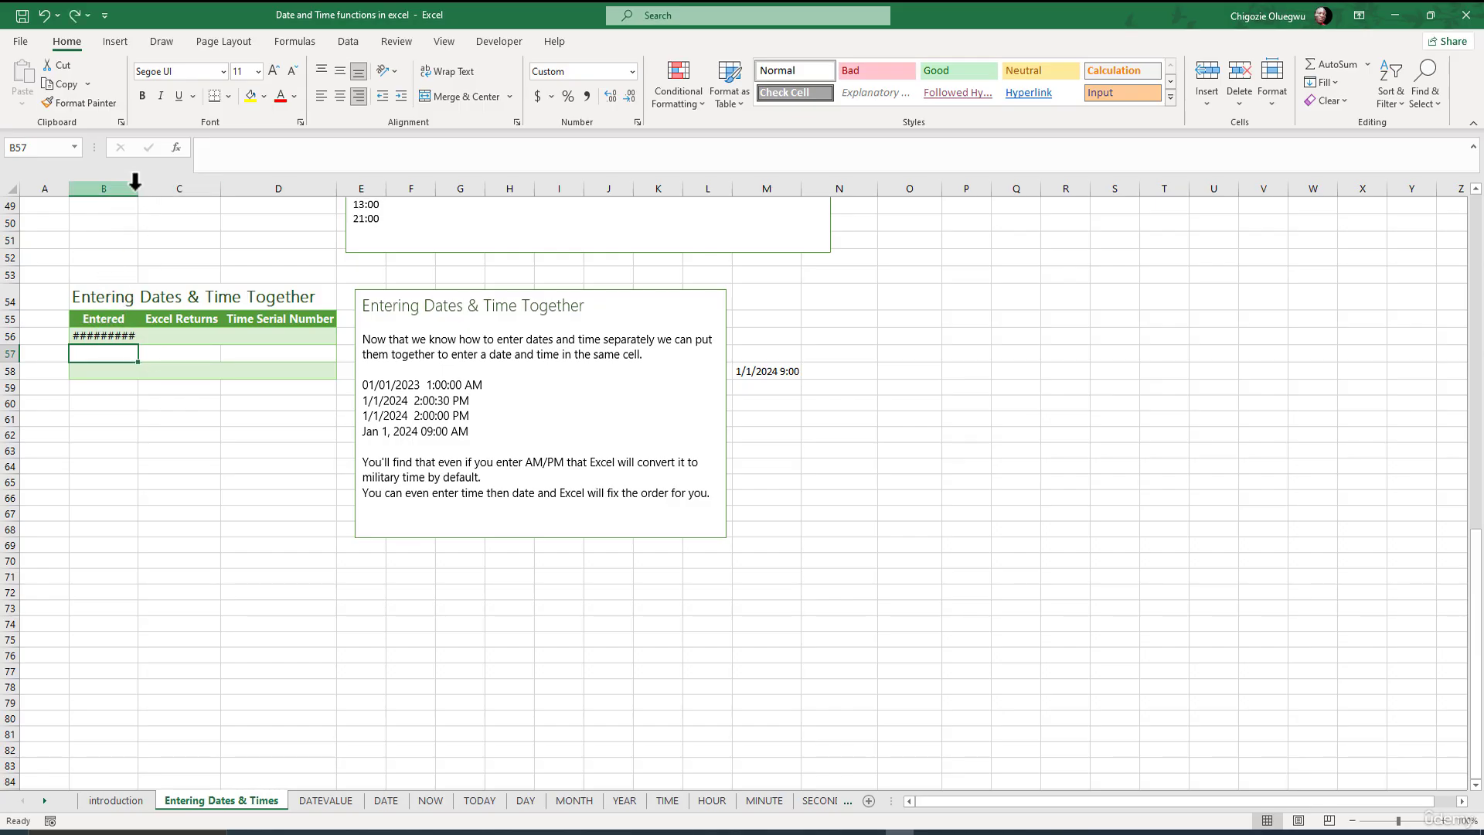
Widen column B to fit the combined date and time, and inspect the date and time parts of B56's stored value
drag(137, 188, 177, 189)
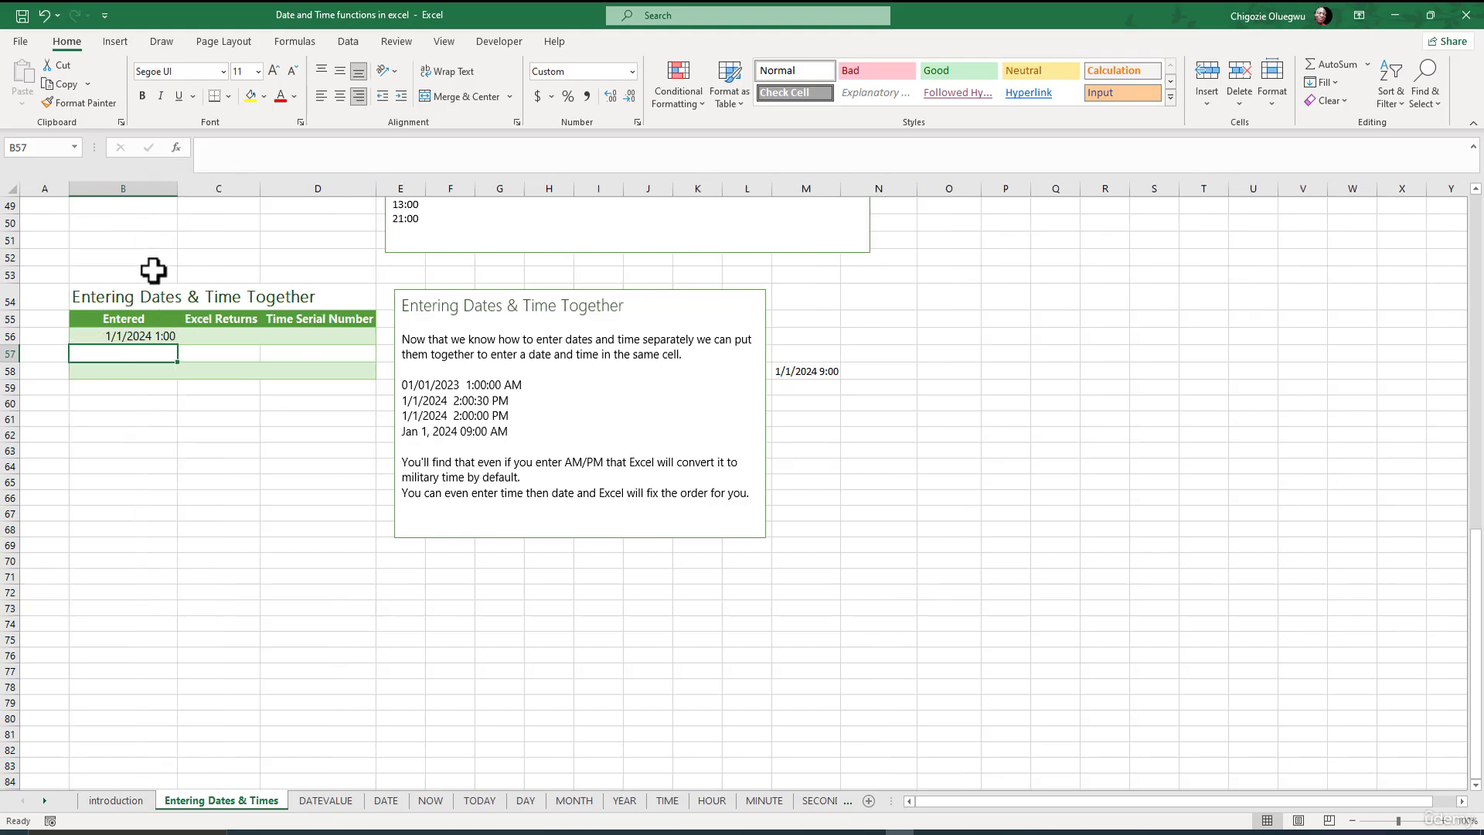
click(95, 335)
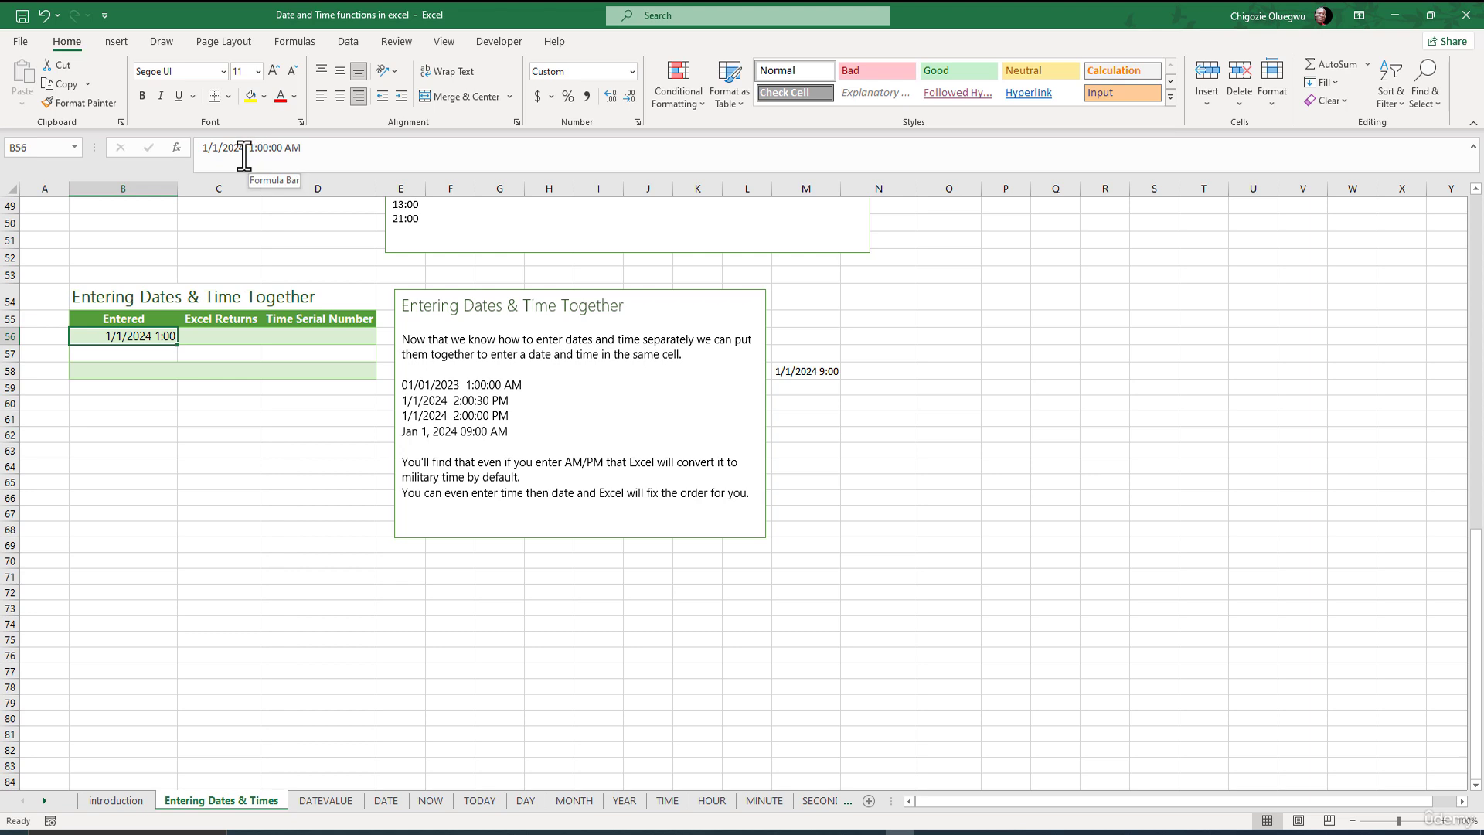
double_click(206, 147)
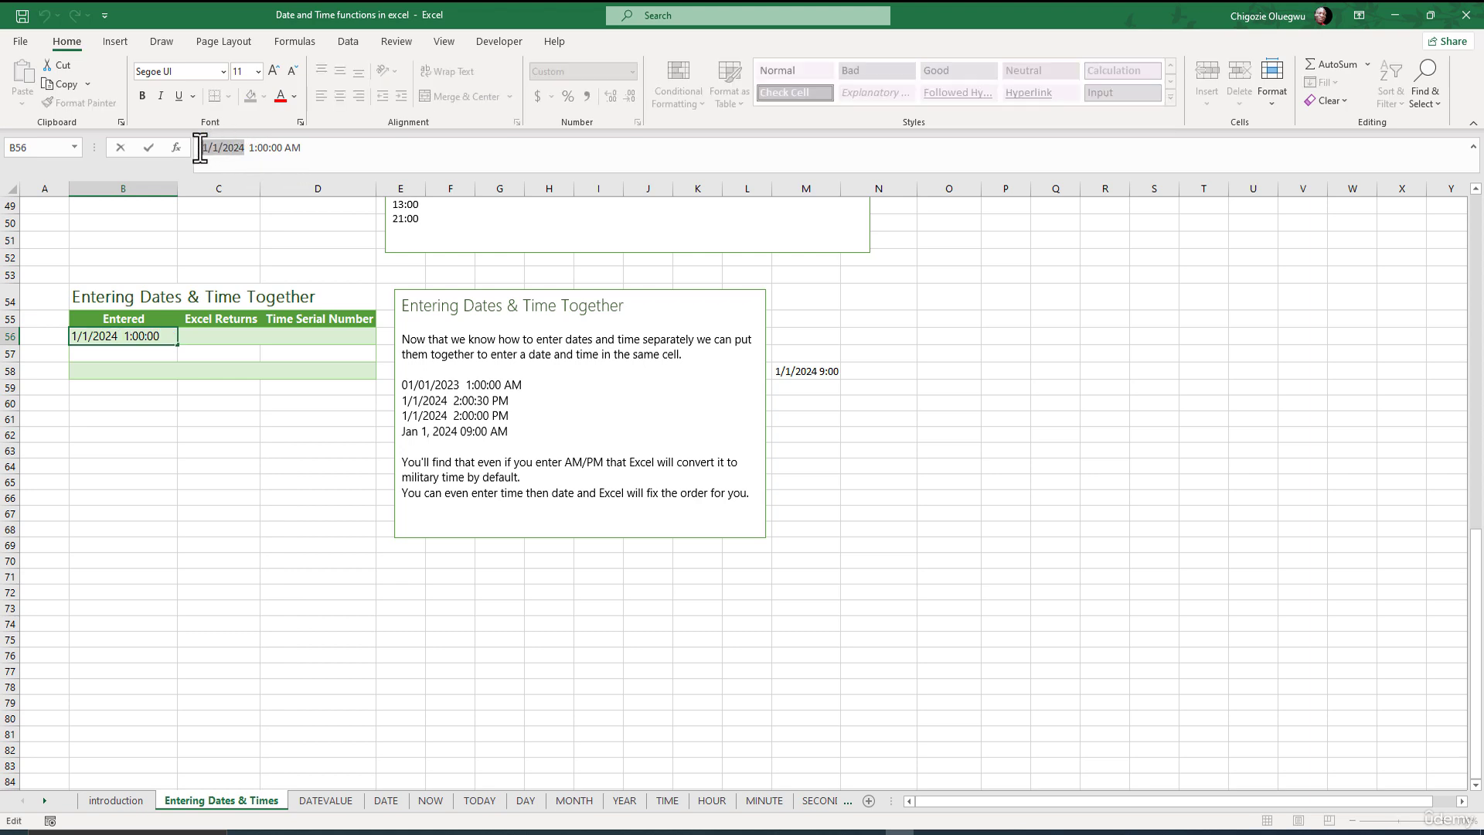
drag(249, 147, 301, 146)
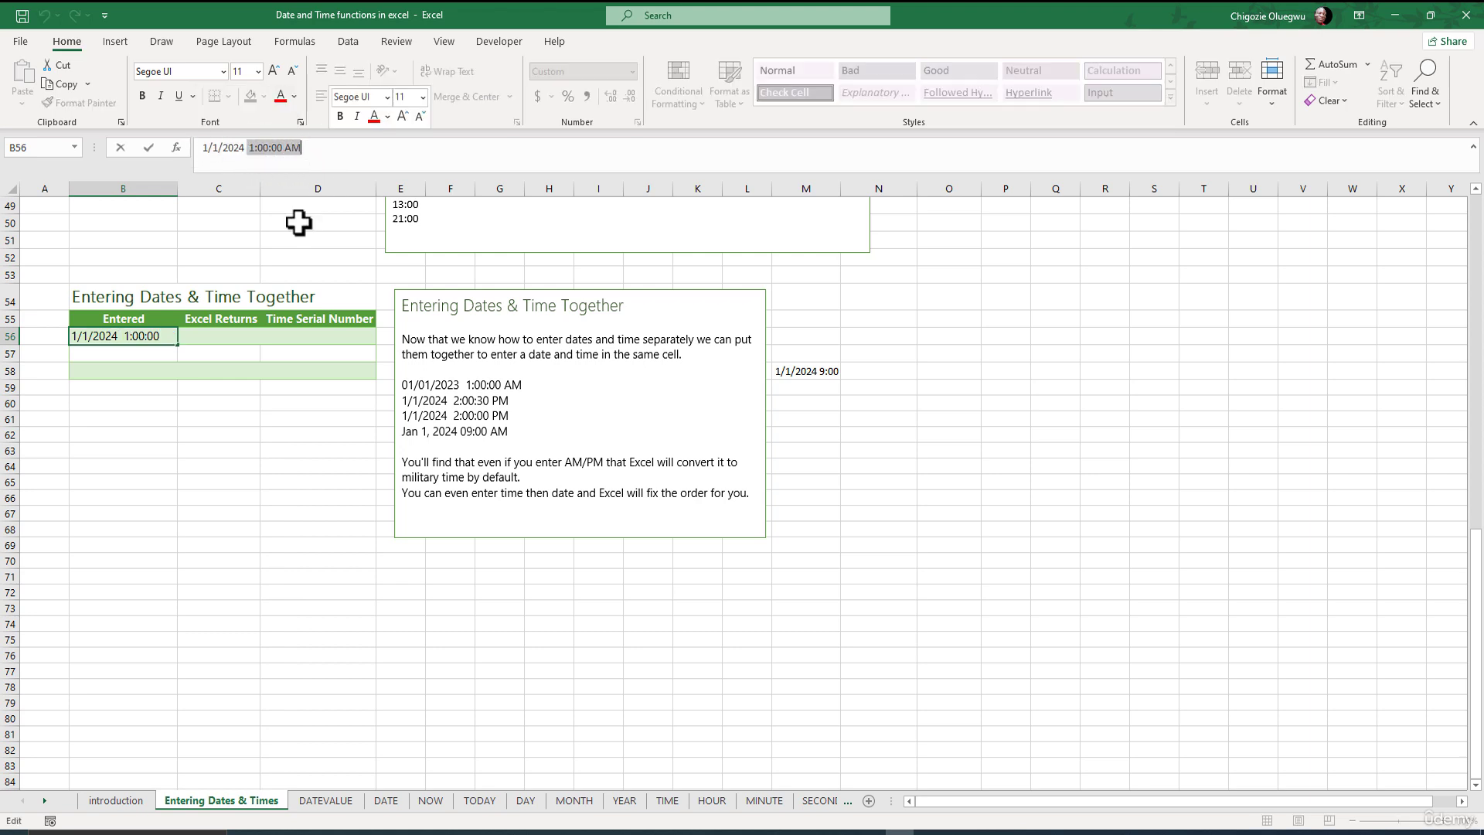
key(Return)
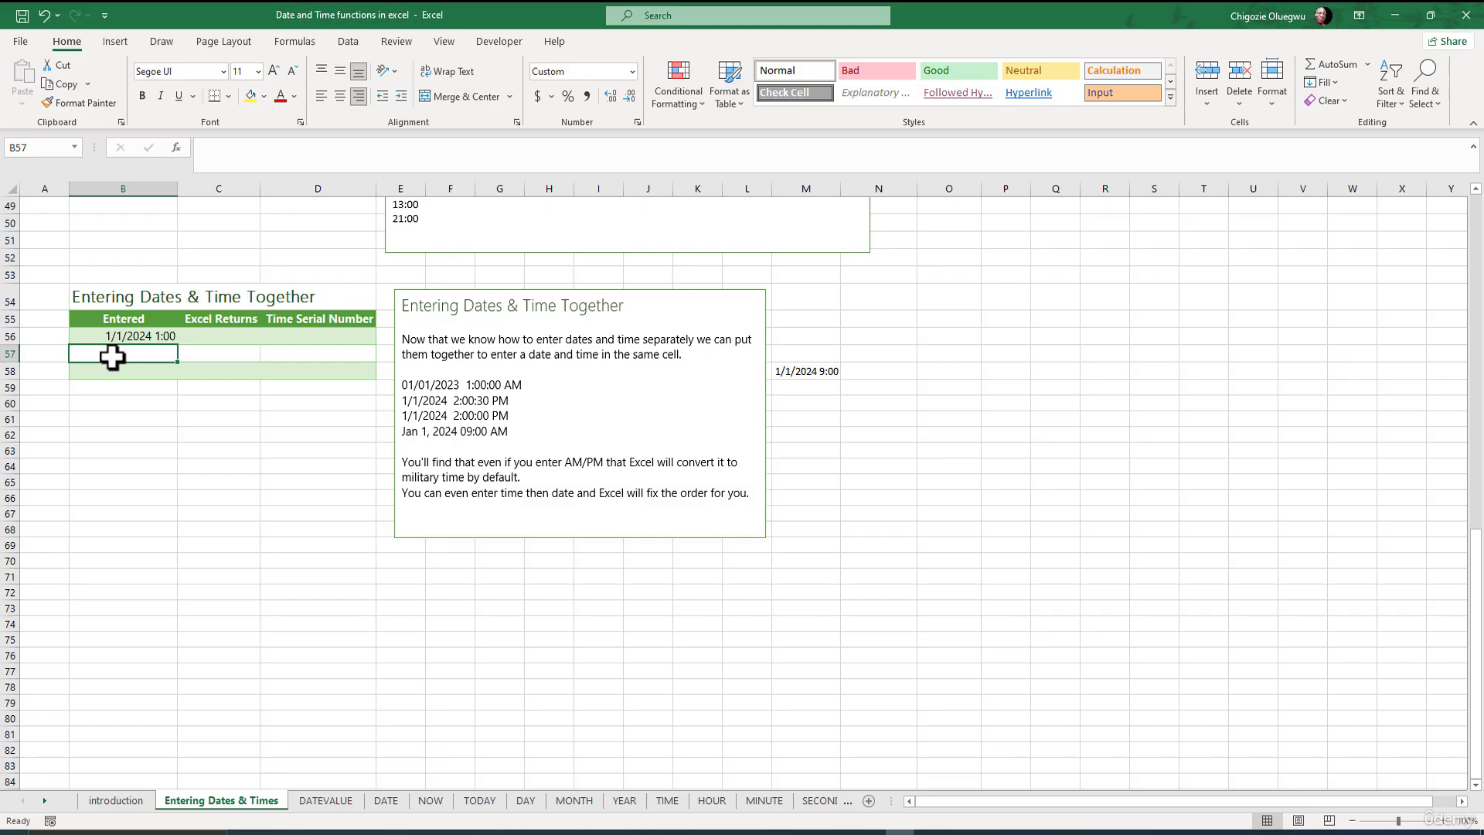
Enter the time before the date in B57 as 1 am 1/1/2024, and inspect the value Excel stores
text(1)
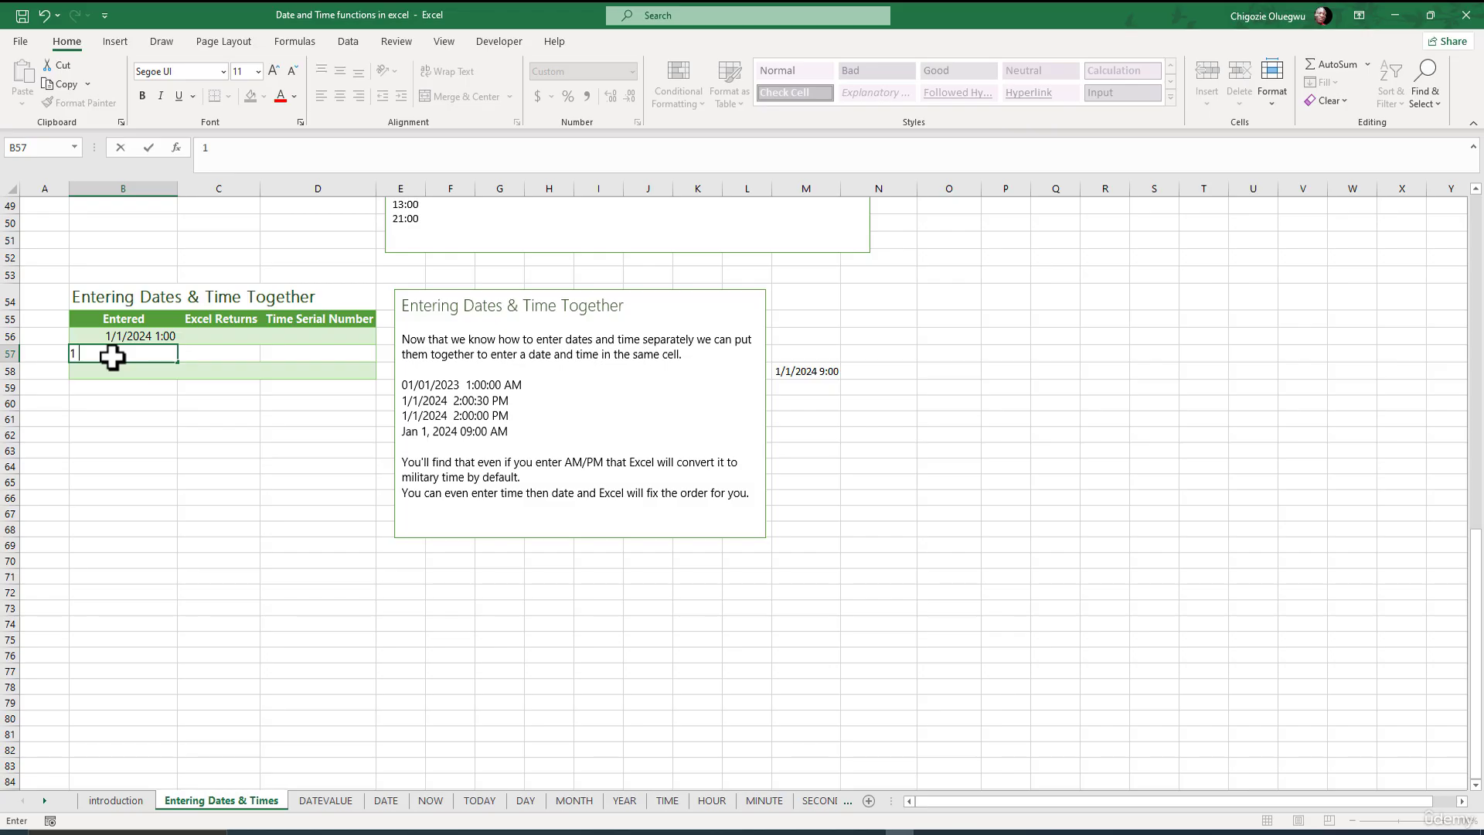
text( am 1/1/2024)
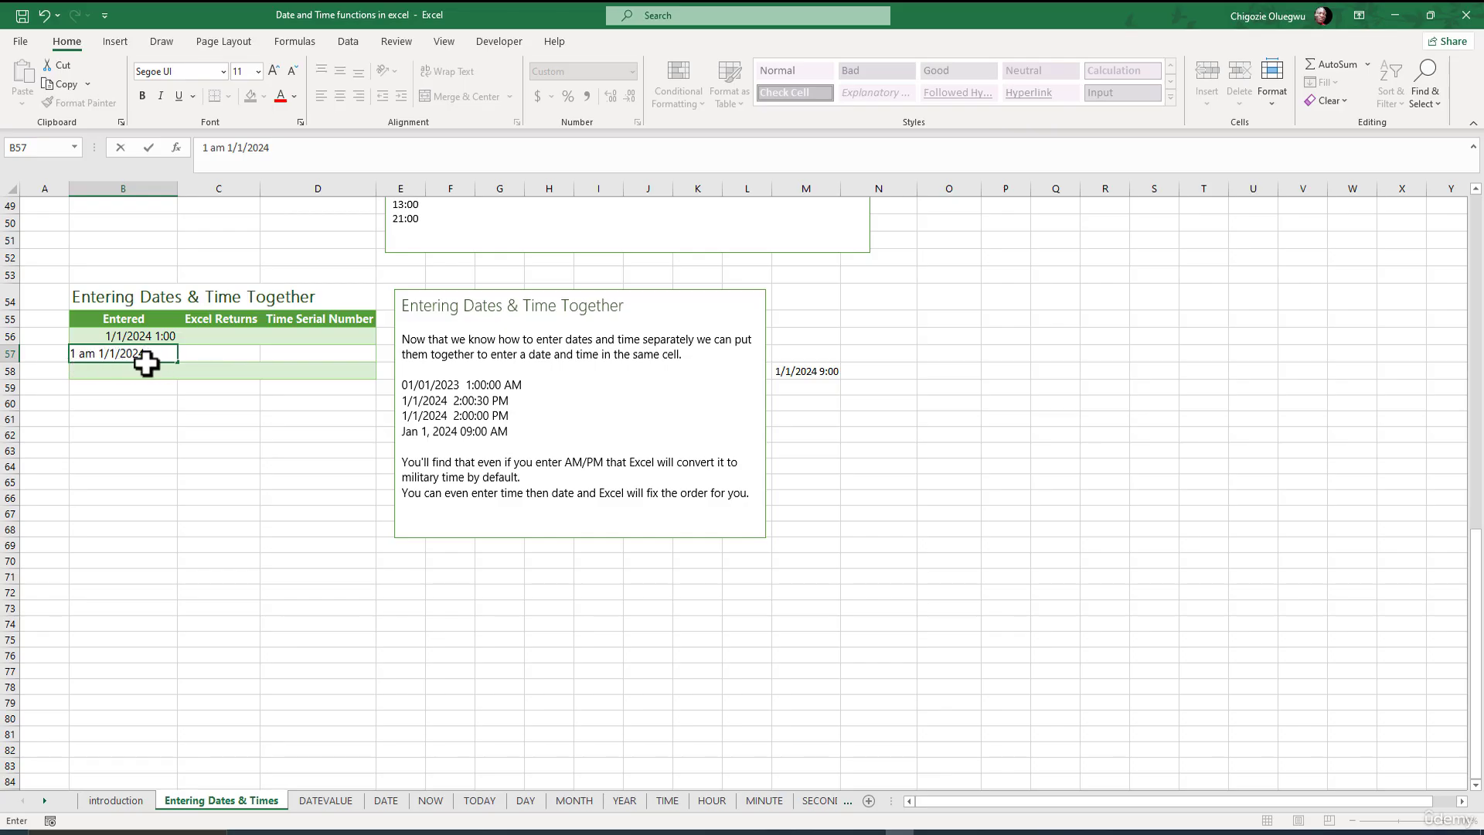
click(90, 353)
key(Return)
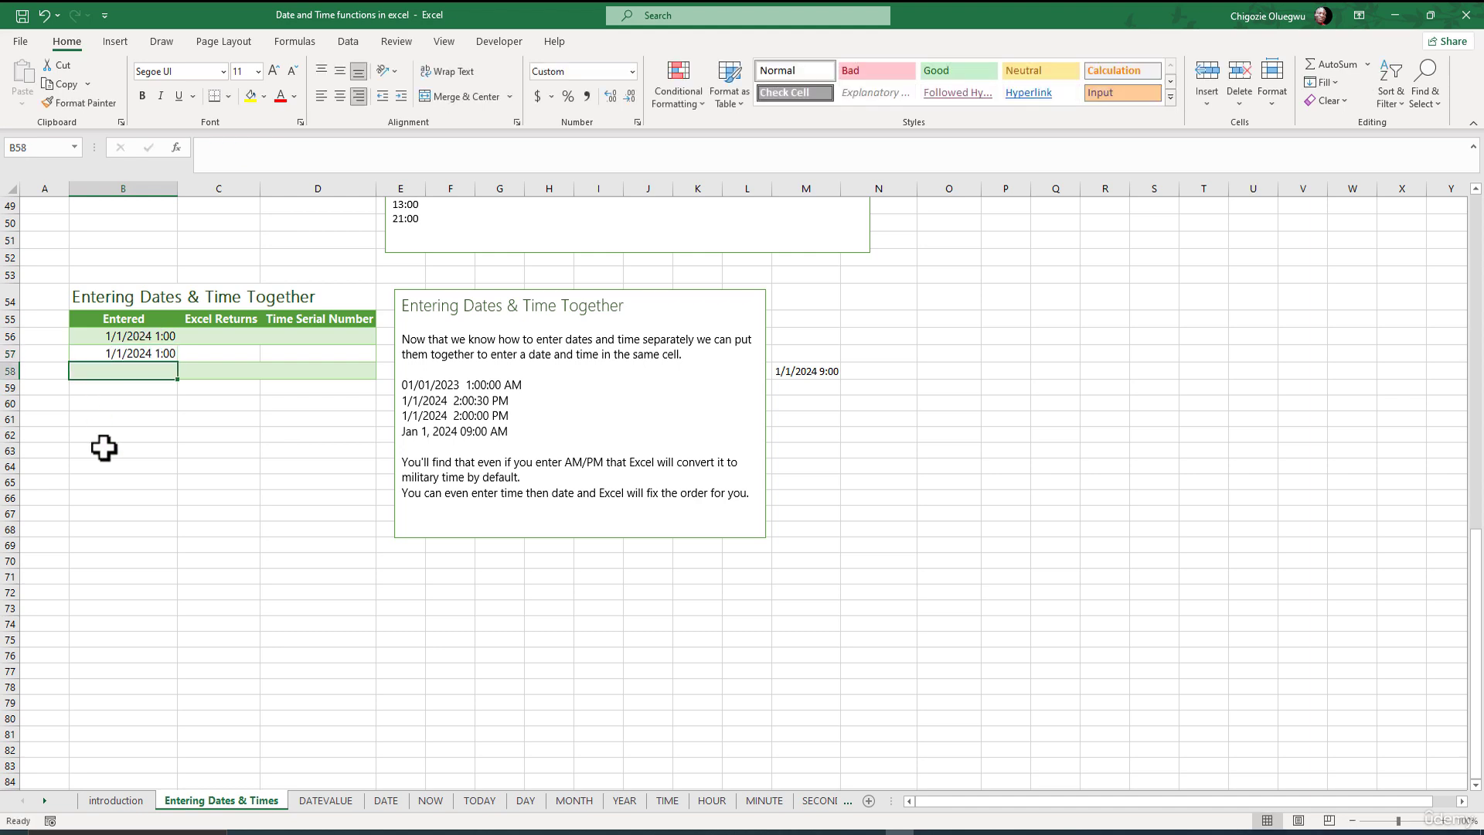
click(126, 352)
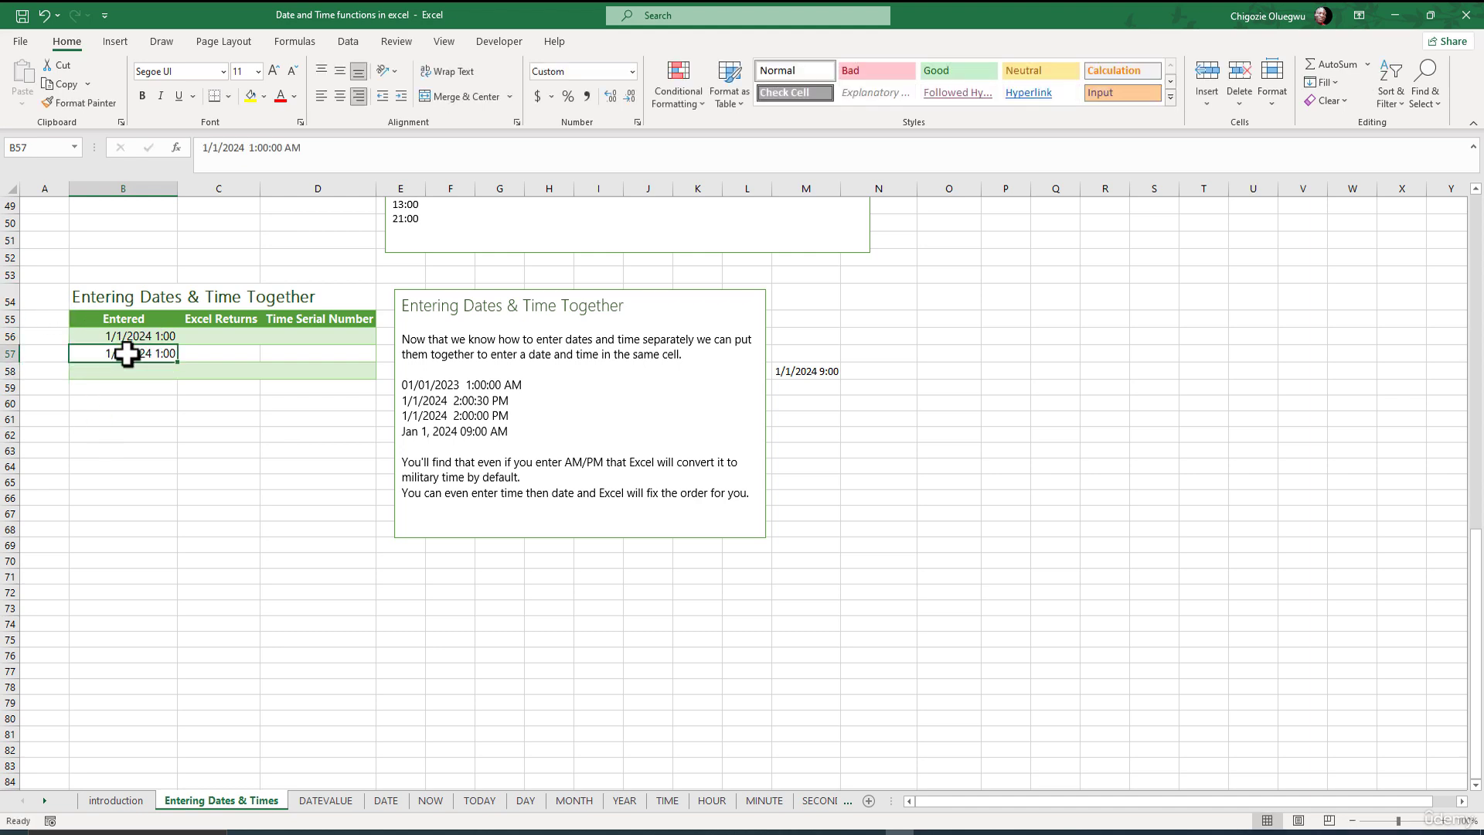
drag(309, 147, 199, 147)
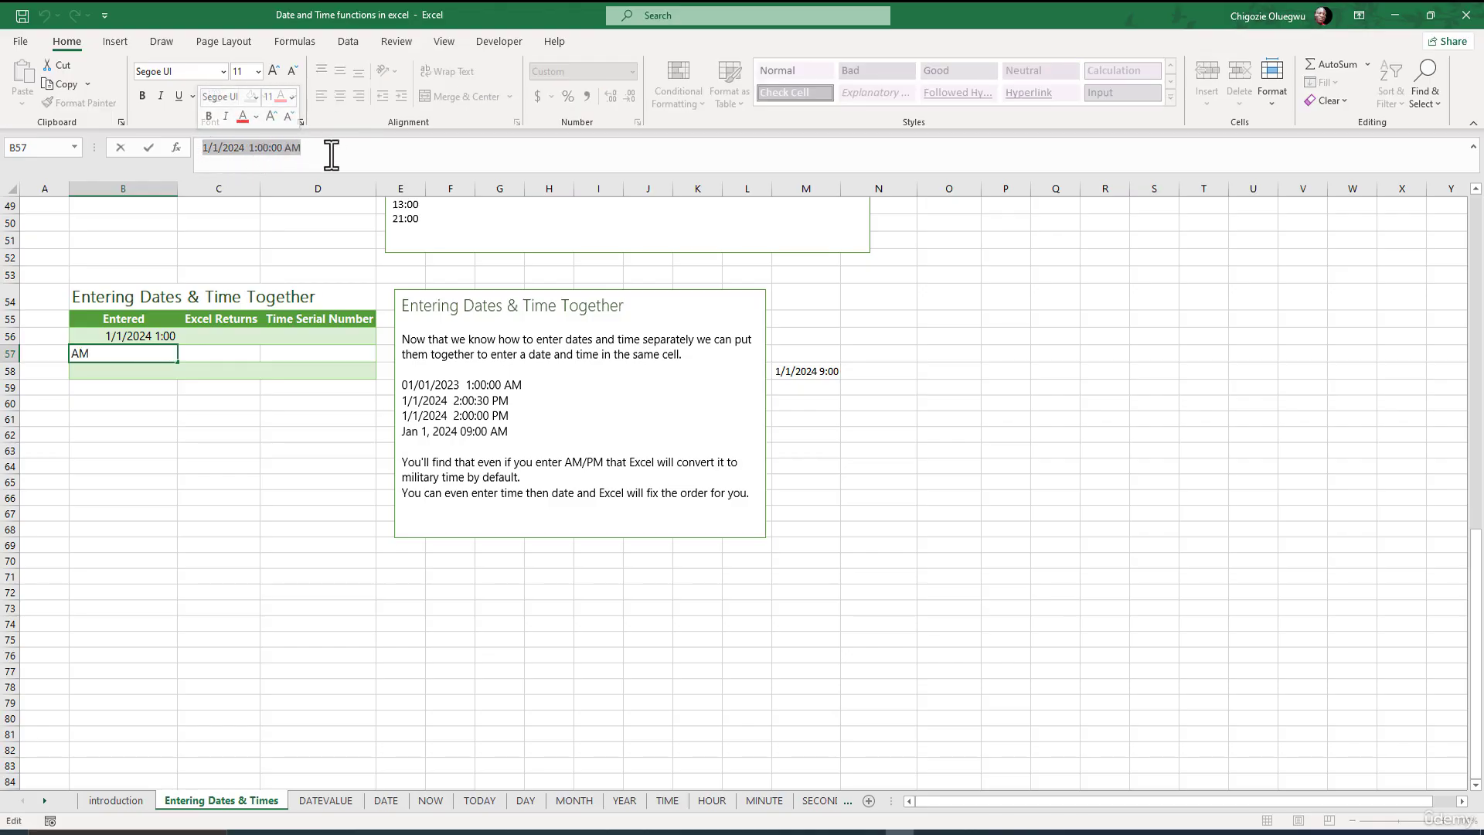
key(Return)
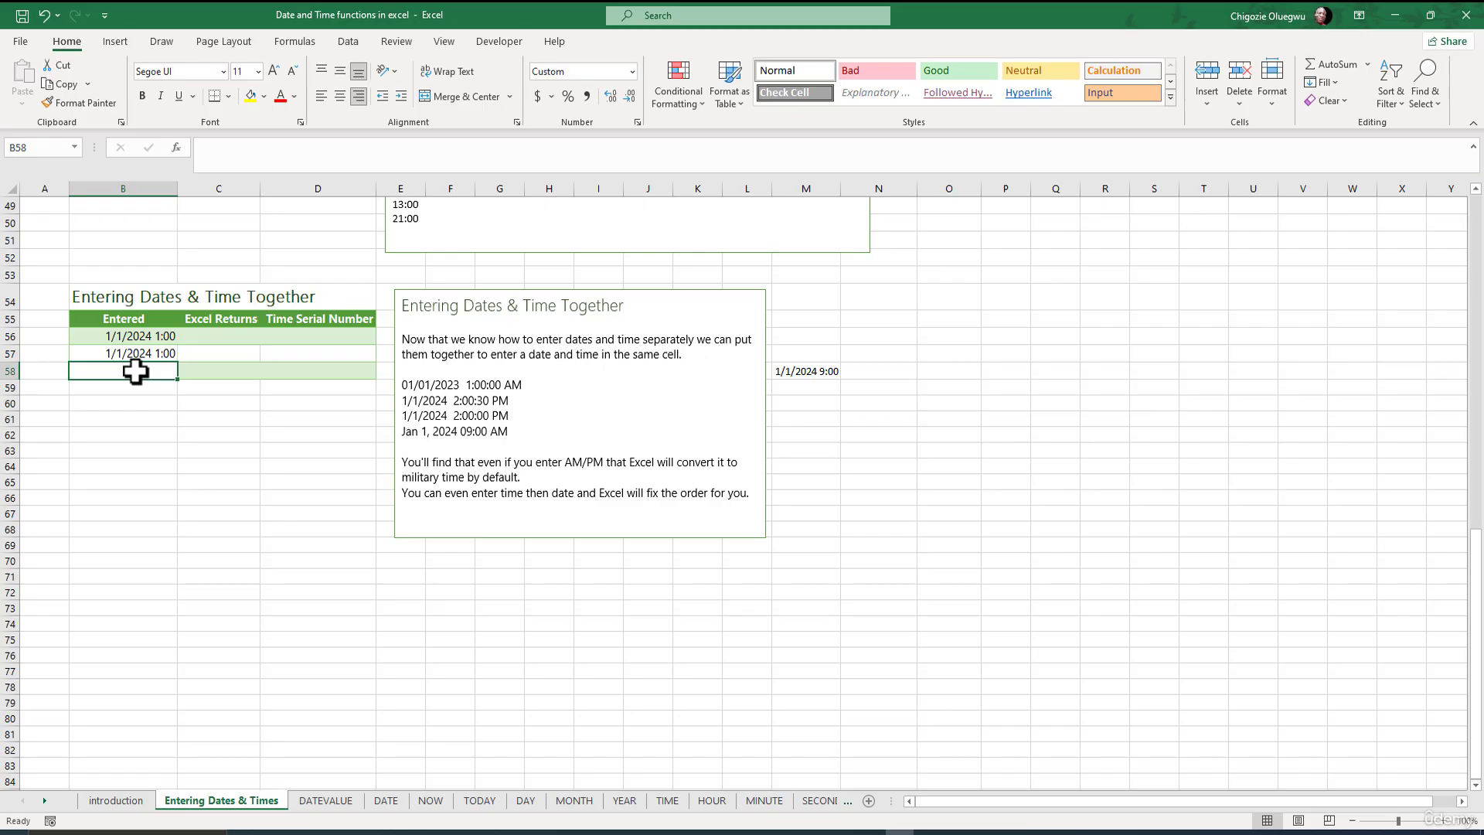
Enter Jan 1, 2024 with a time of 9 pm in B58, and inspect the stored value
text(Jan 1, 2024)
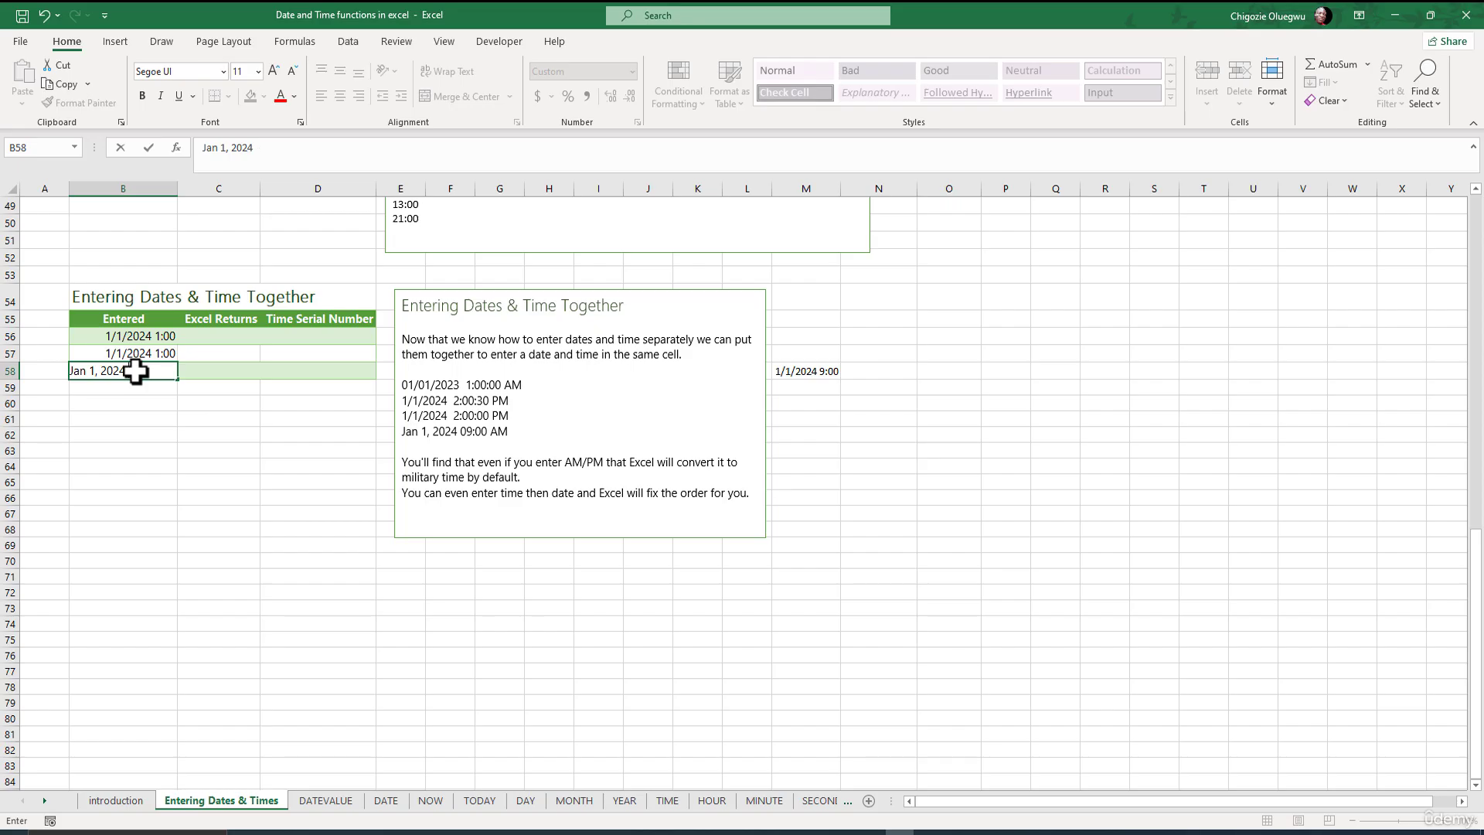
text(m)
key(Return)
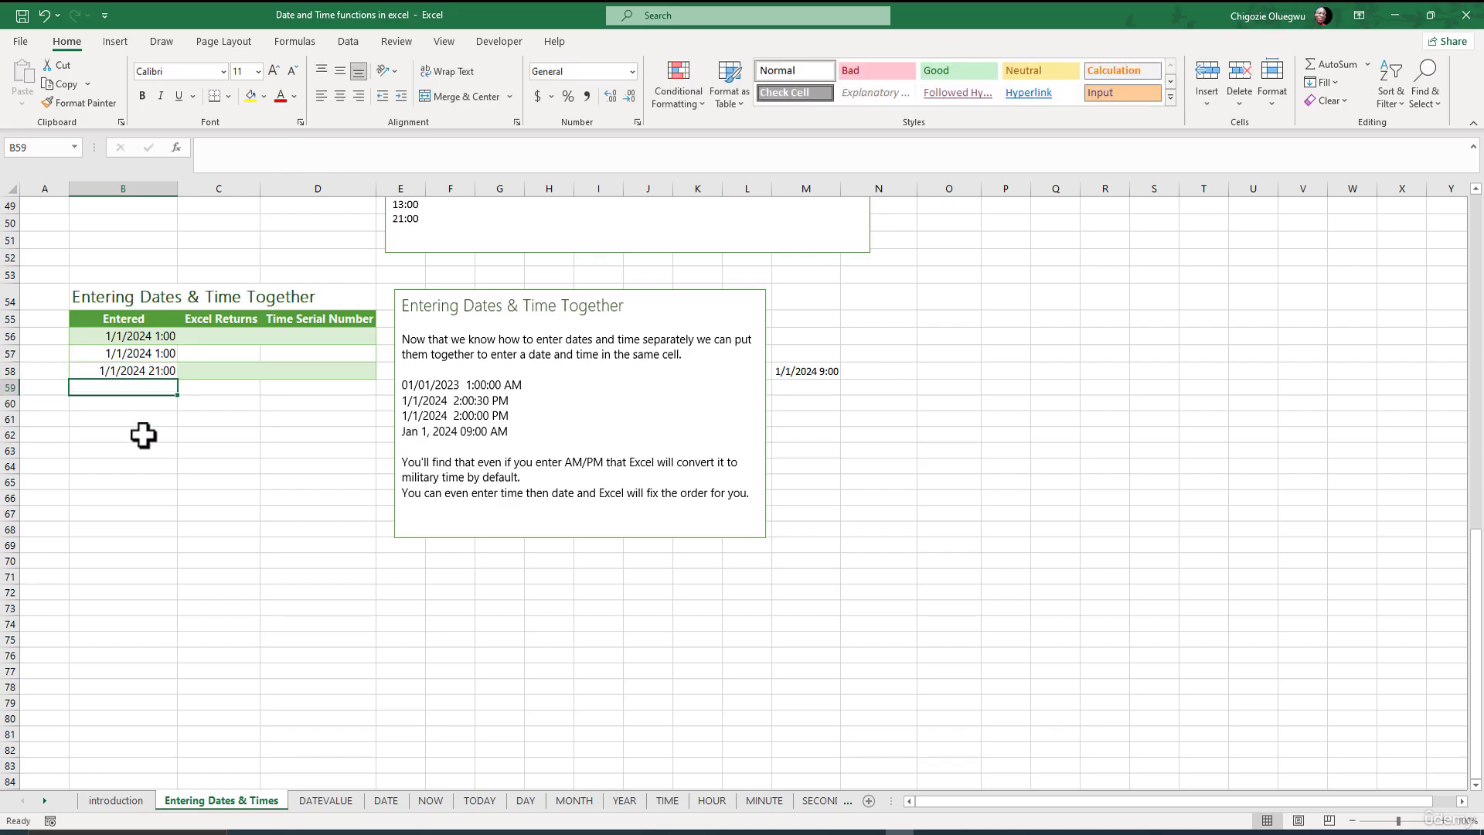
click(133, 371)
click(290, 147)
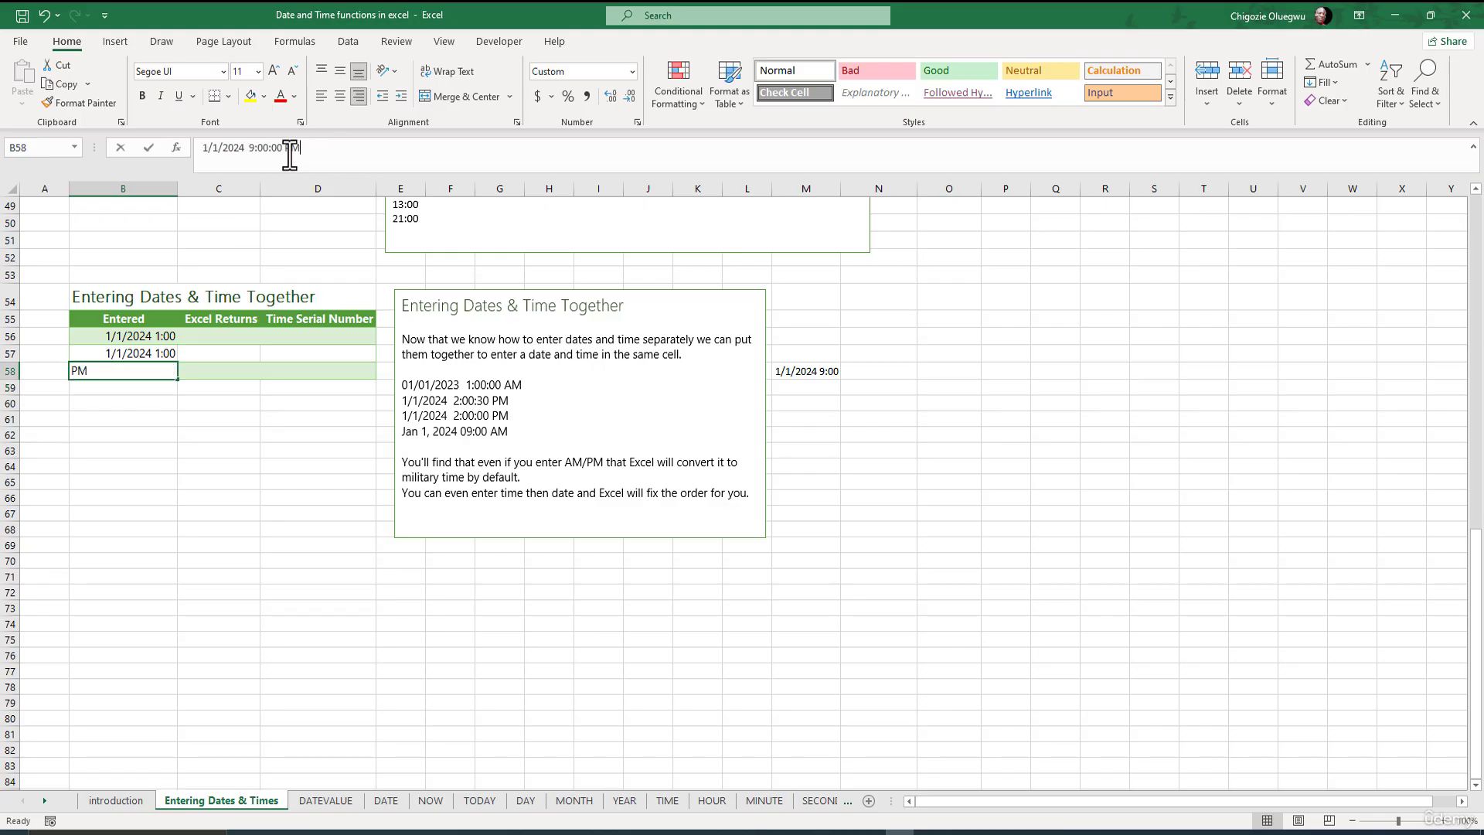
drag(290, 147, 202, 147)
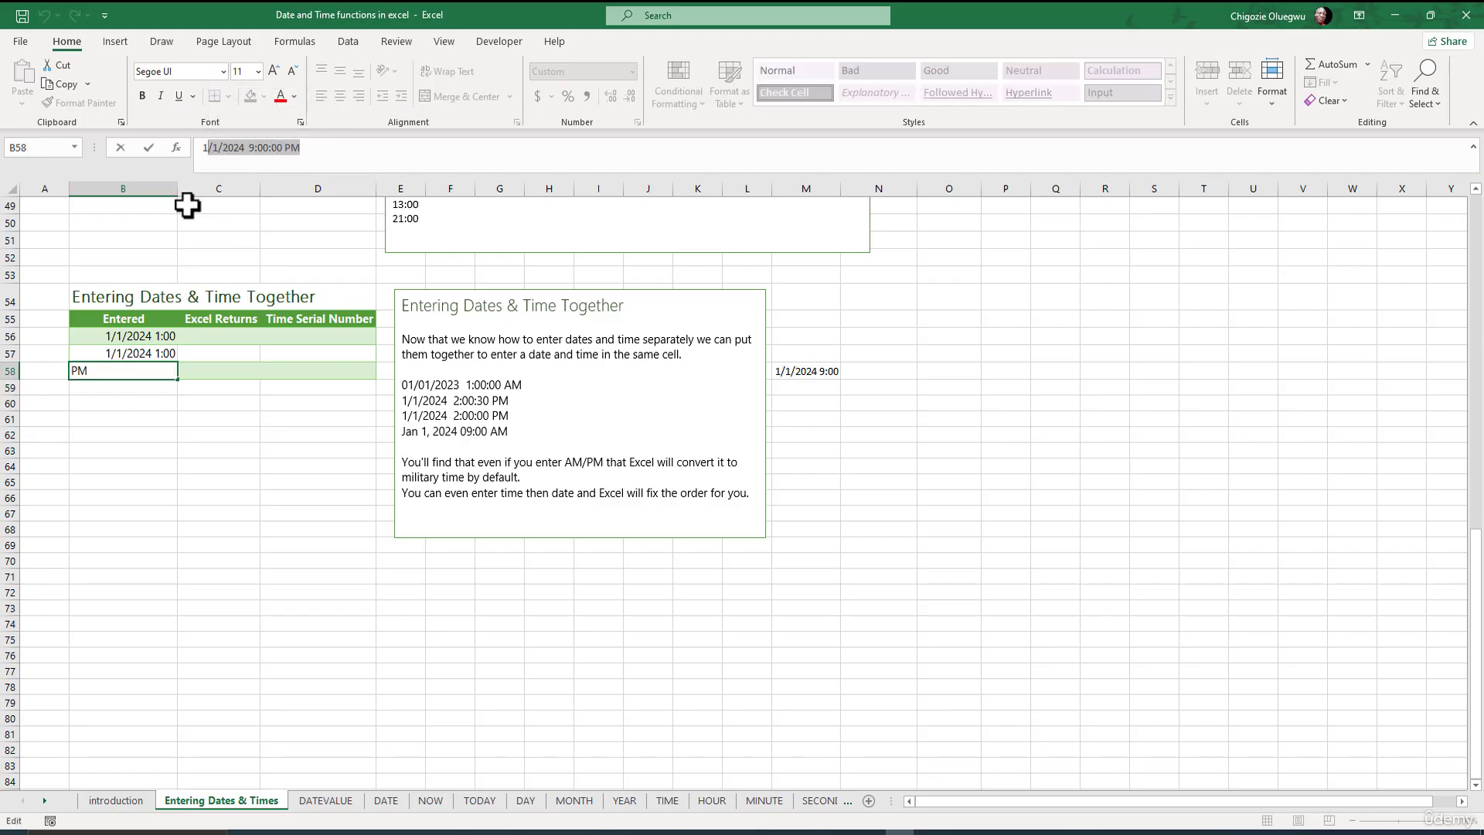
click(109, 435)
Enter 07/23/2024 10:08 pm in B59, directly below the table's Entered column
click(96, 387)
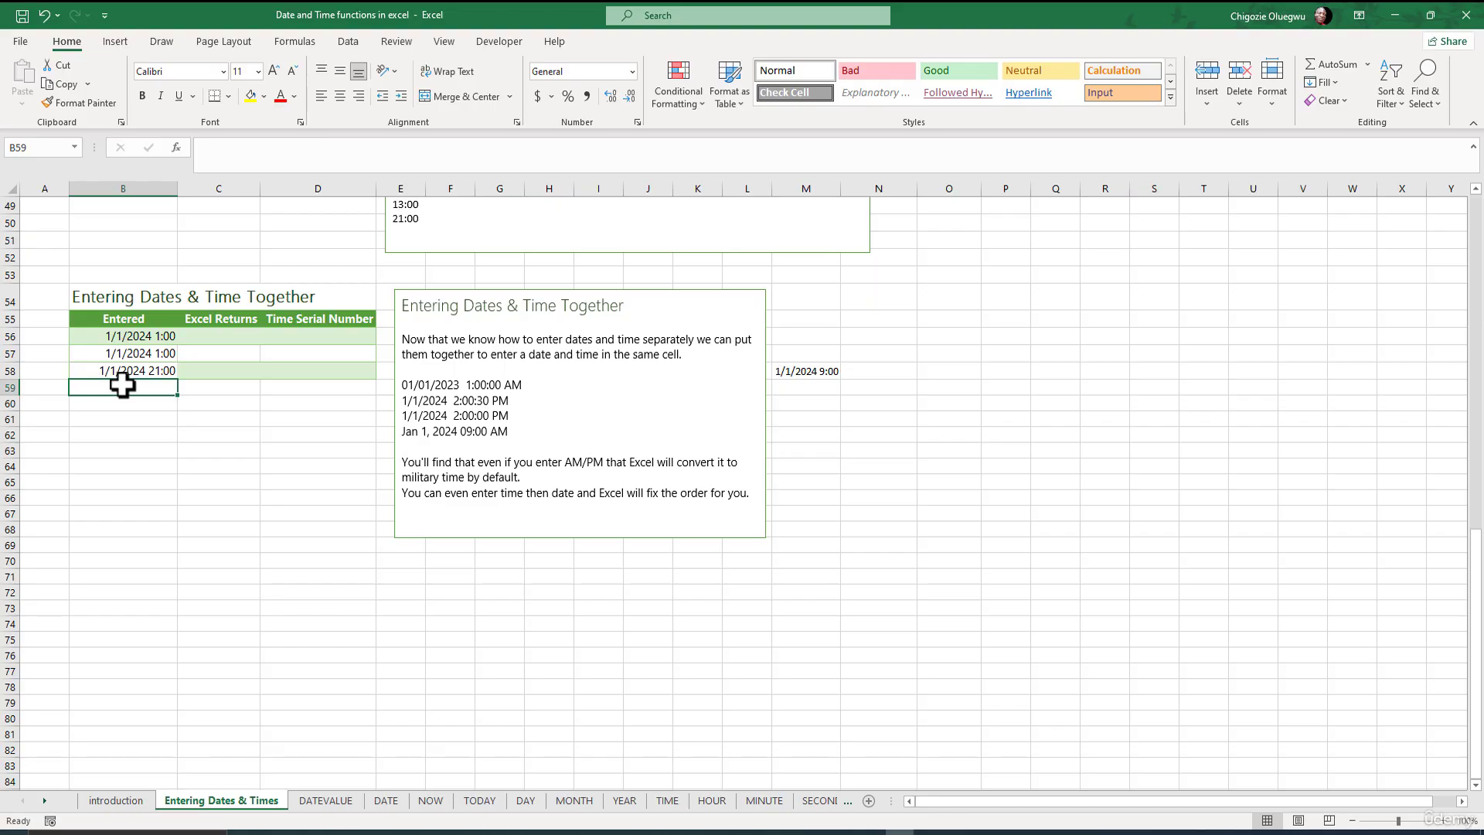
text(07)
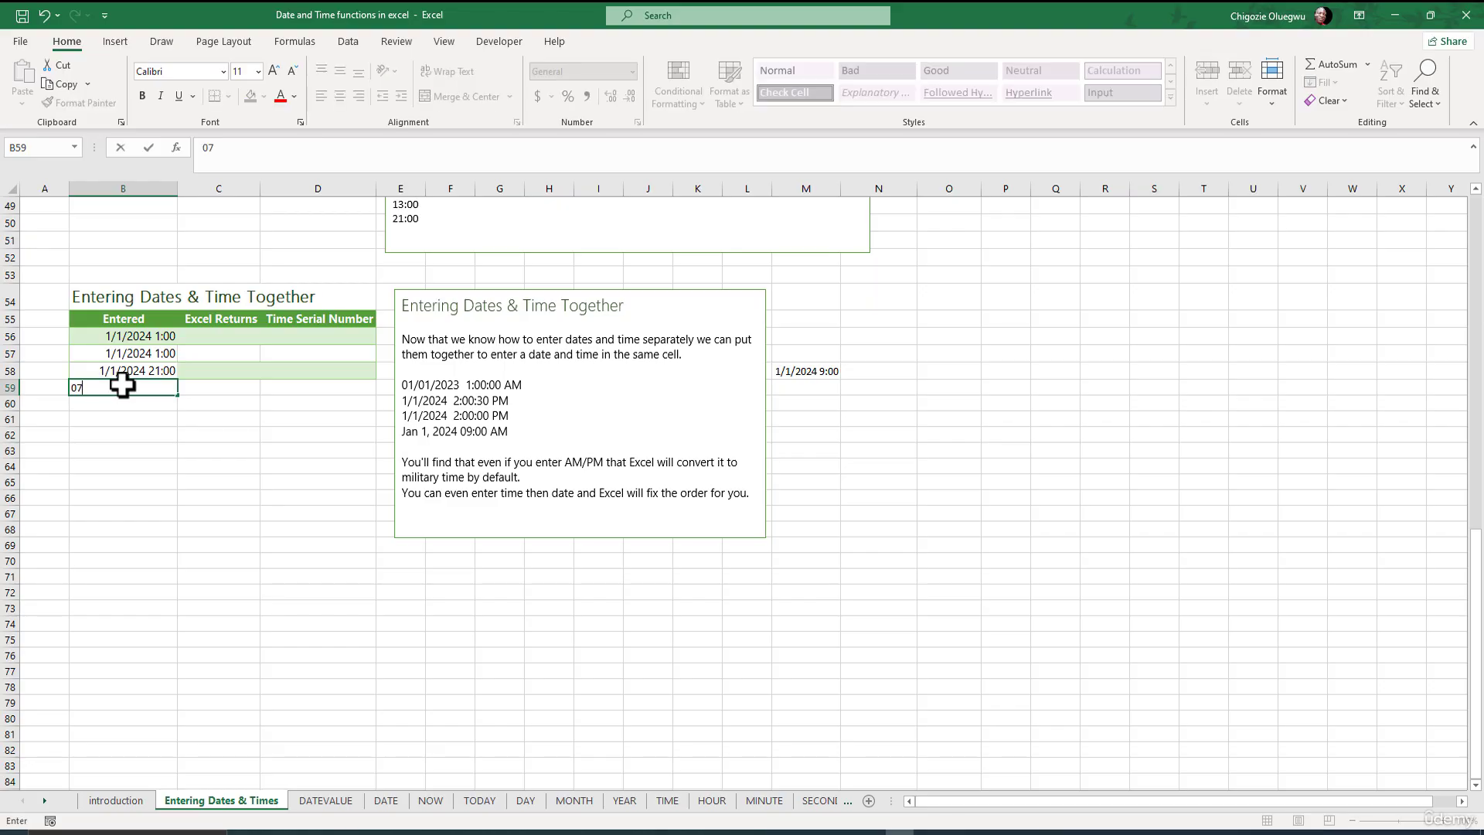
text(/23/2024 10:0)
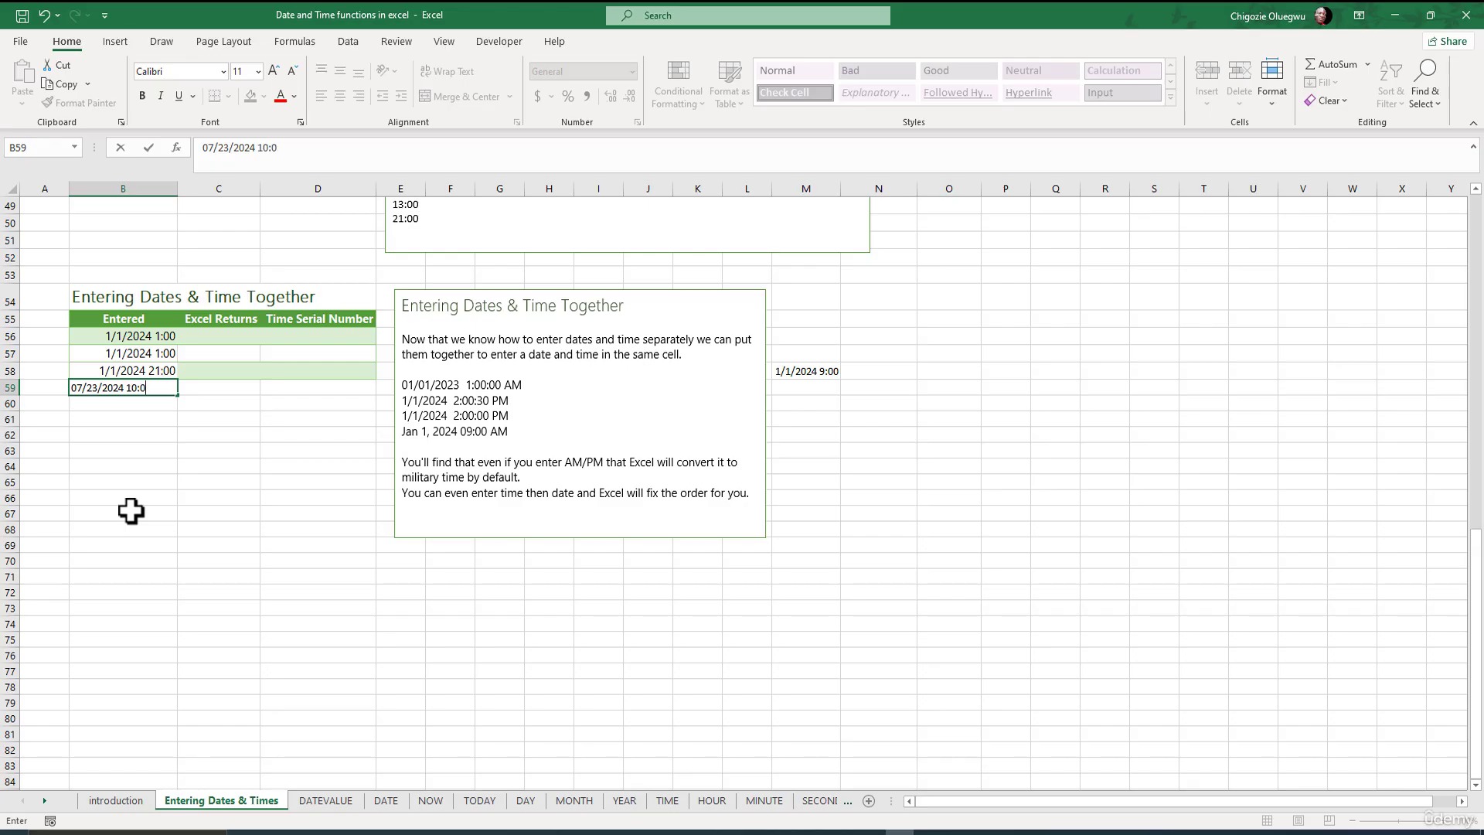
key(BackSpace)
key(BackSpace)
text(pm)
double_click(122, 388)
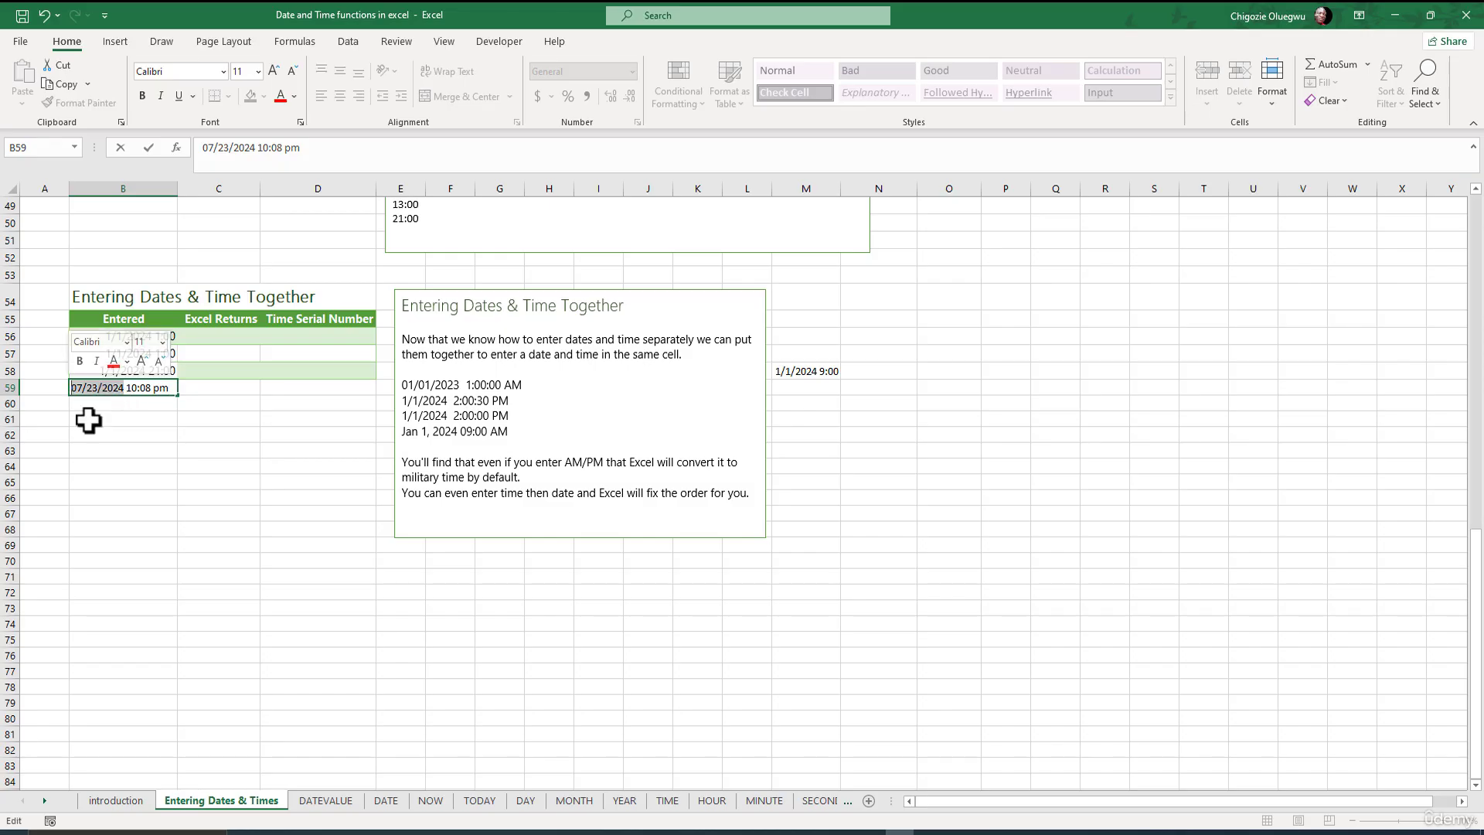
click(135, 389)
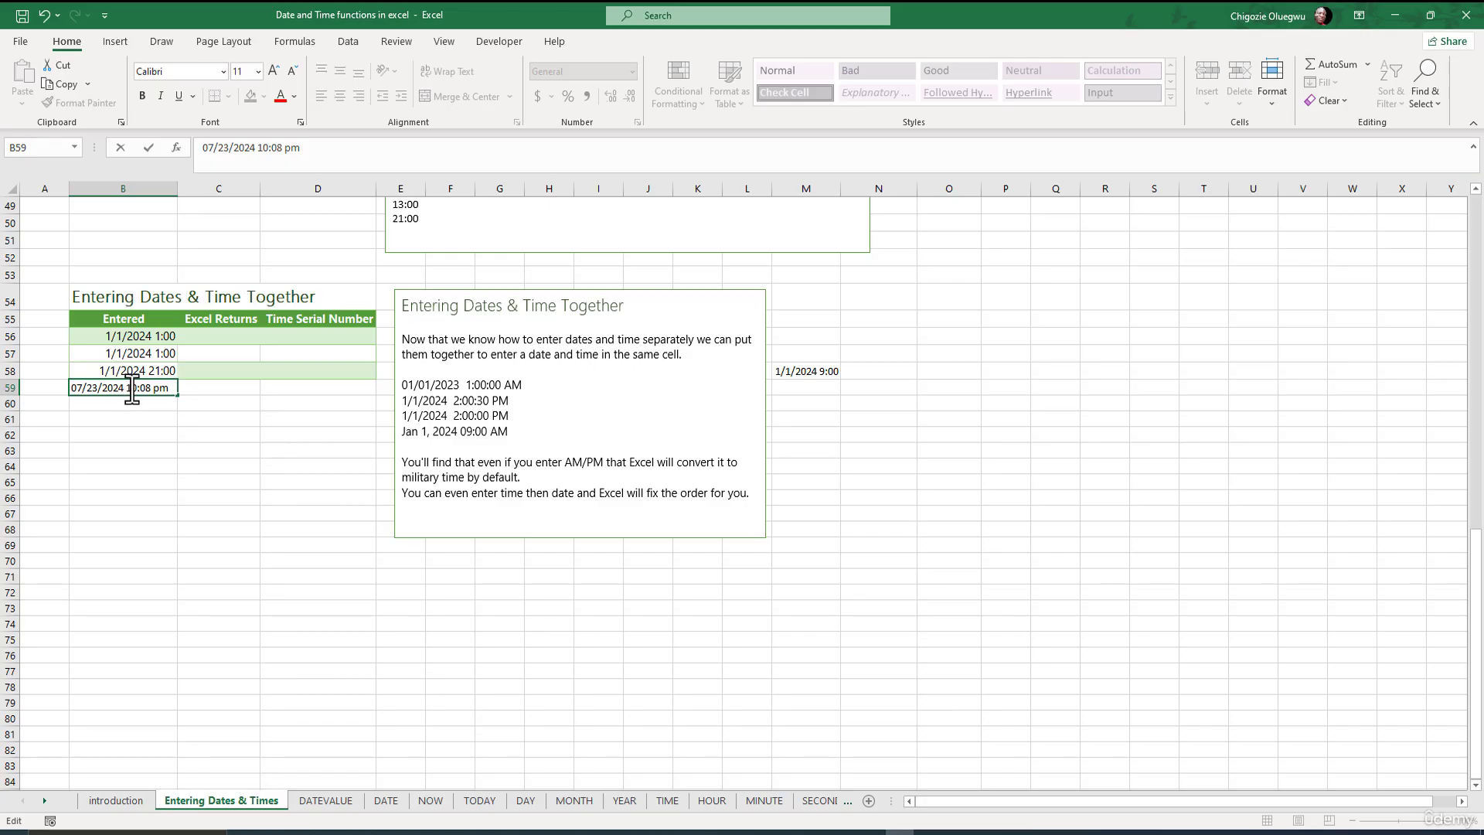
key(Return)
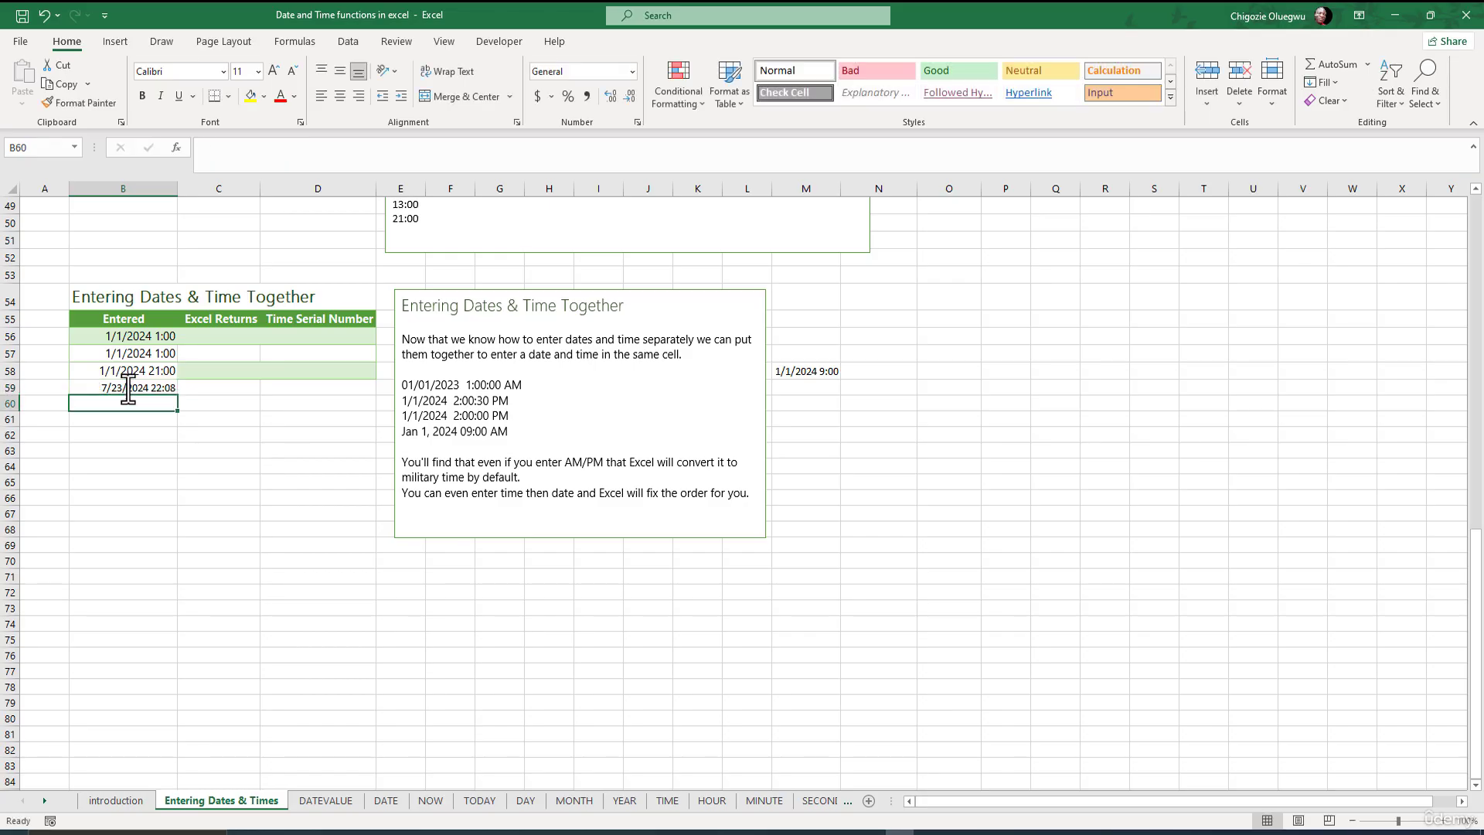
Inspect the full date and time stored in B59 and in the first Entered cell, B56
click(127, 387)
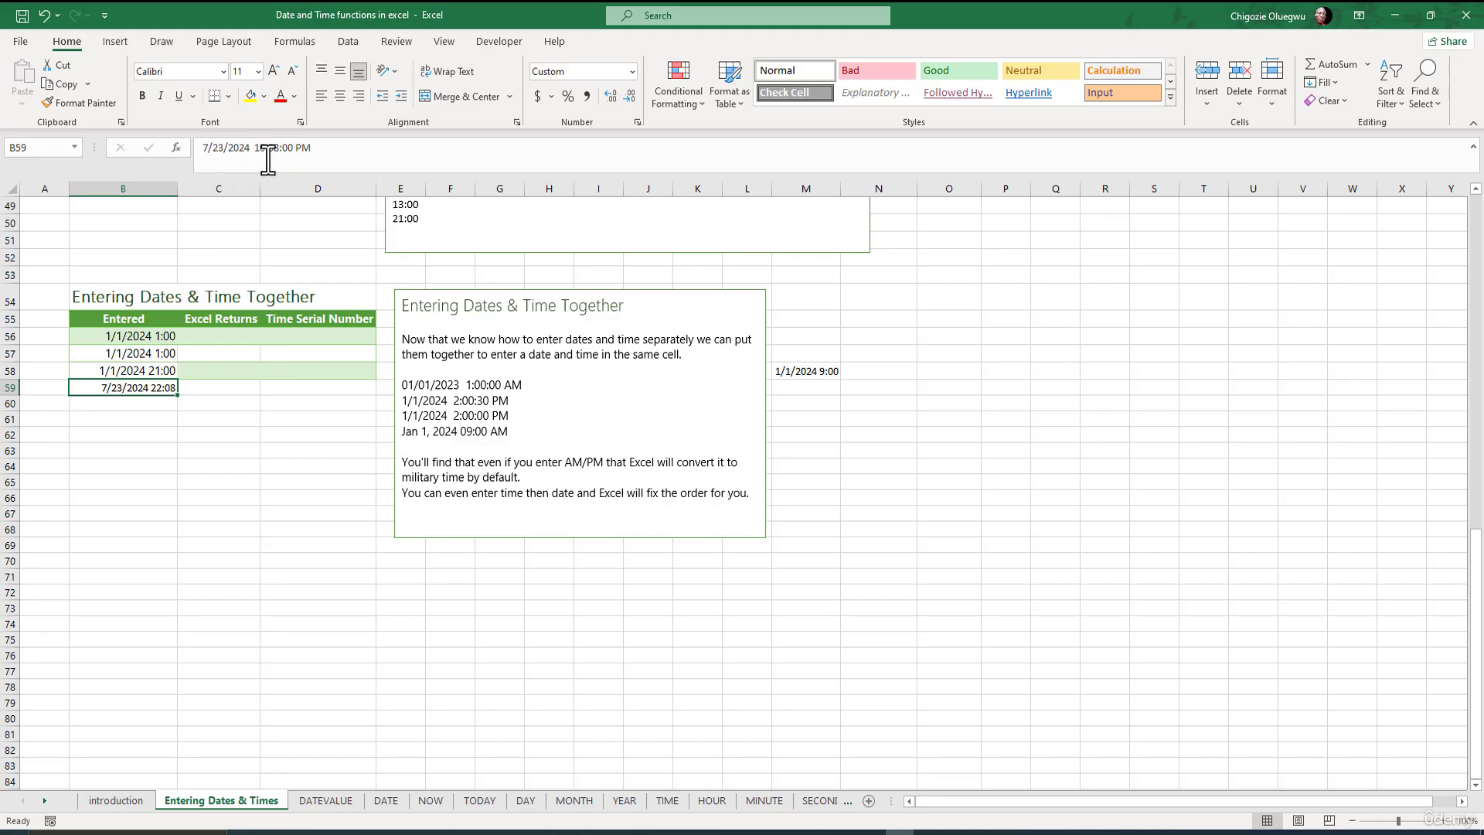
drag(331, 148, 225, 148)
click(158, 435)
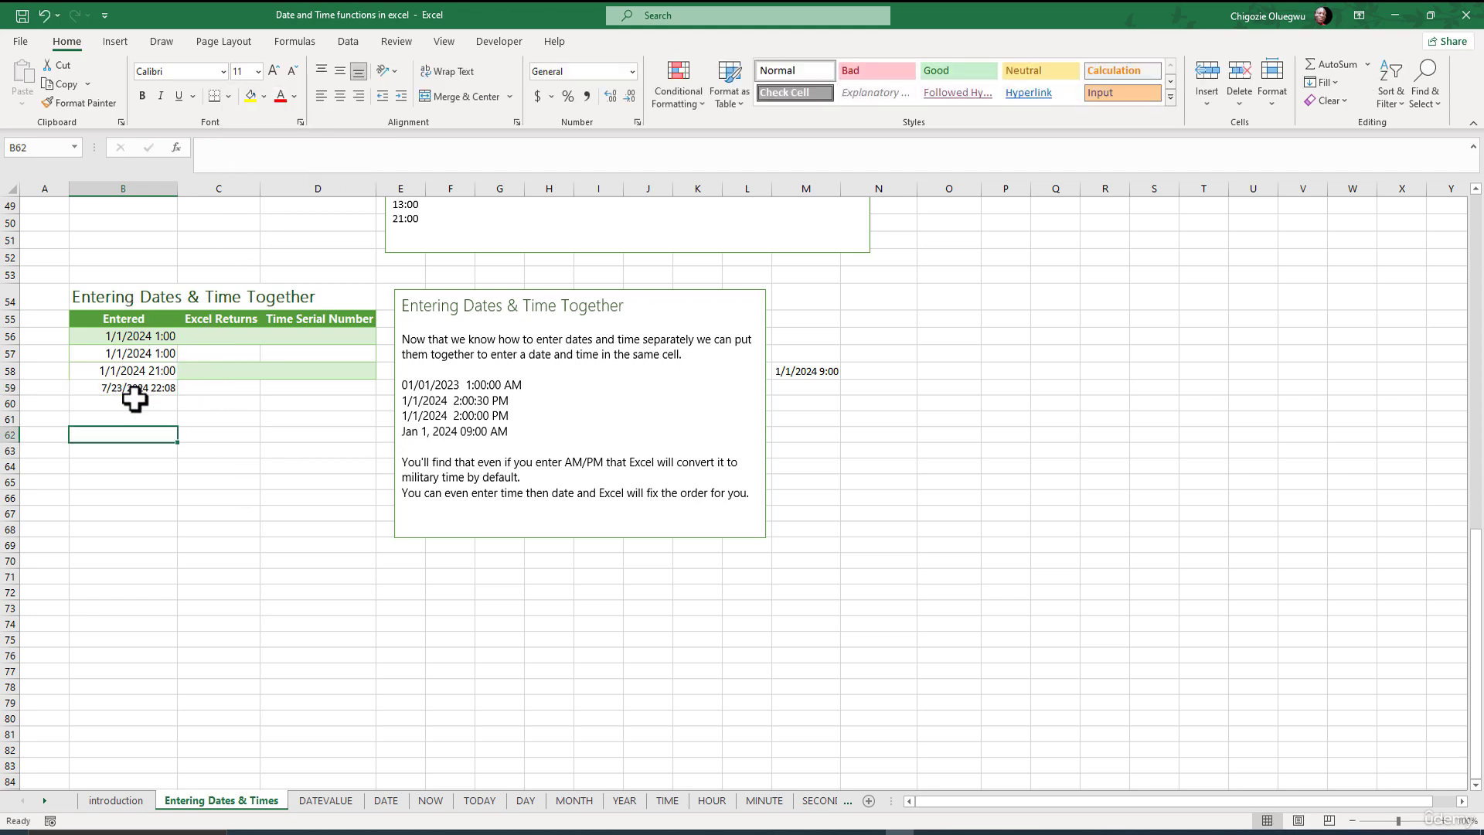
click(203, 334)
click(113, 336)
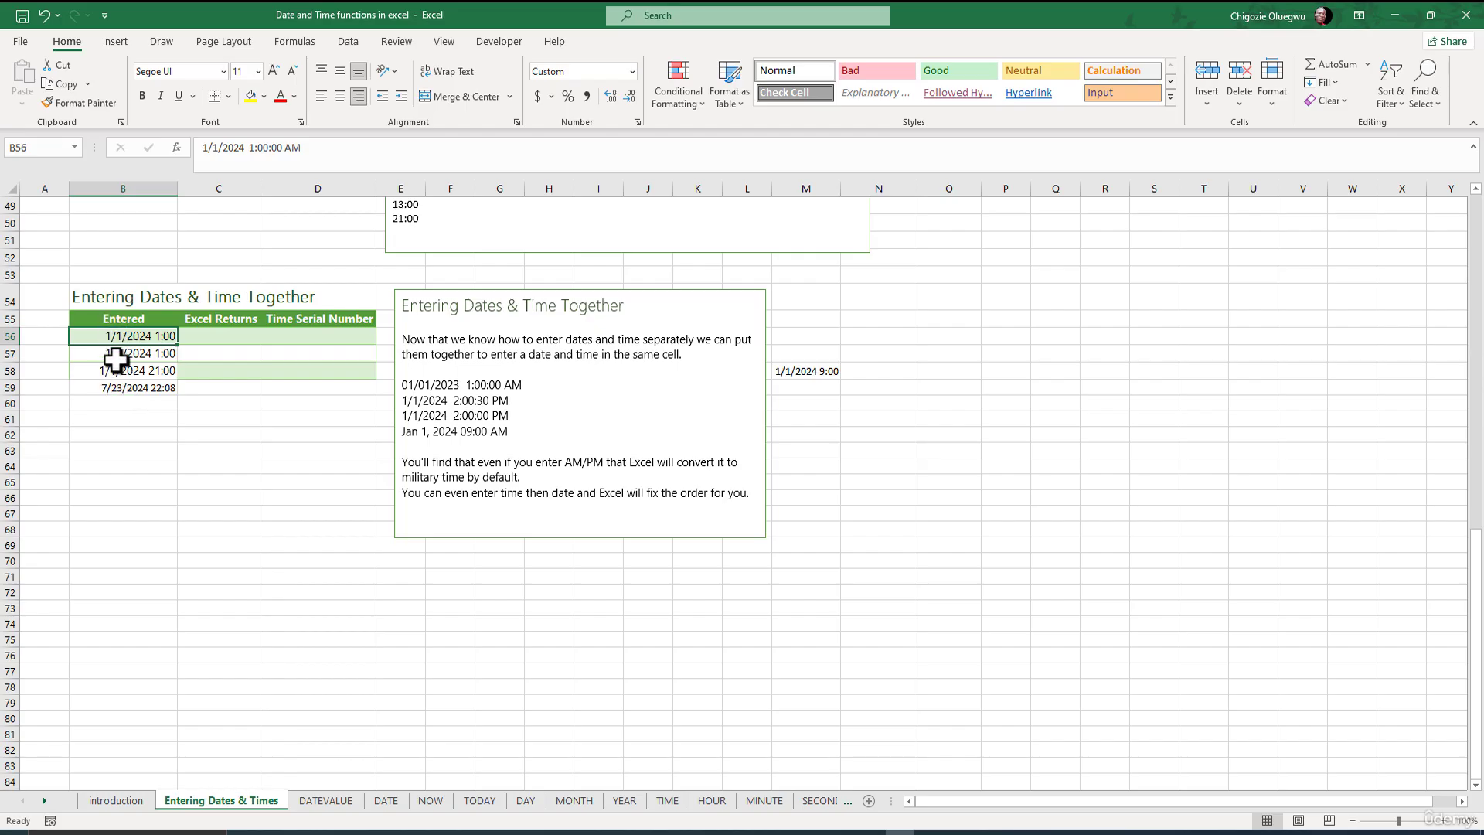
Enter the formula =B56 in C56, the first Excel Returns cell of the combined date and time table
click(214, 340)
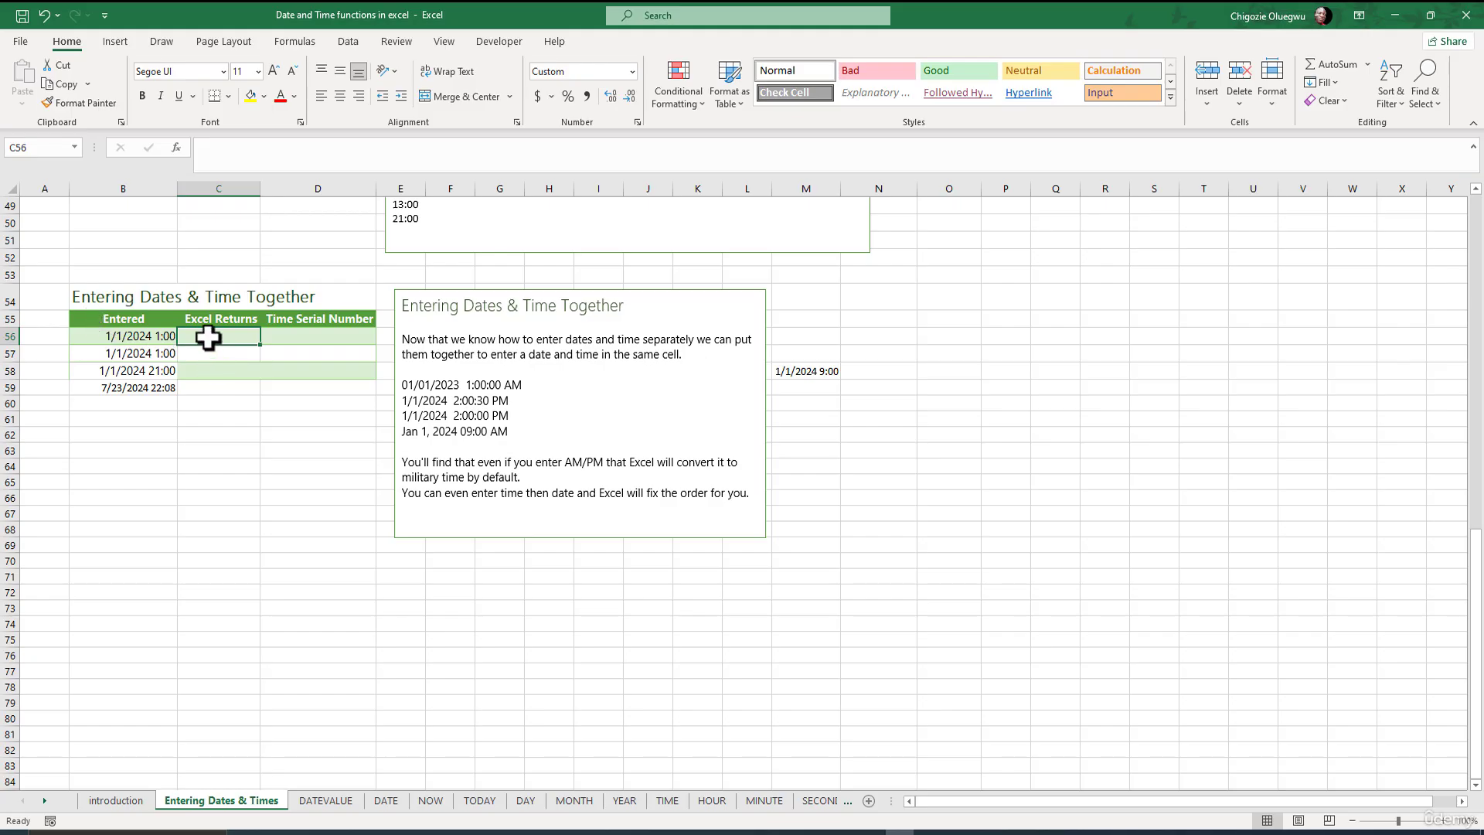
text(=)
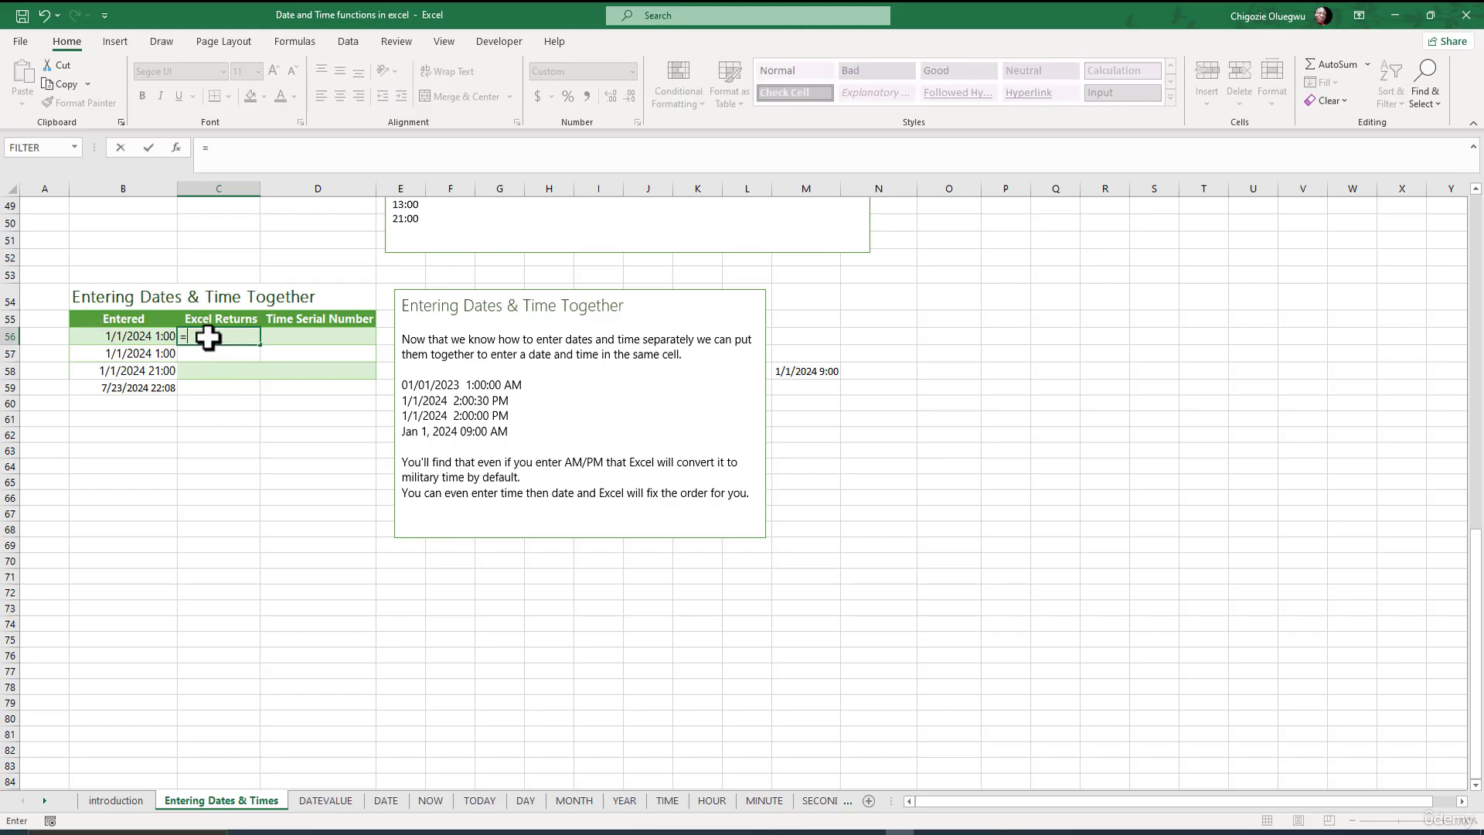
click(157, 338)
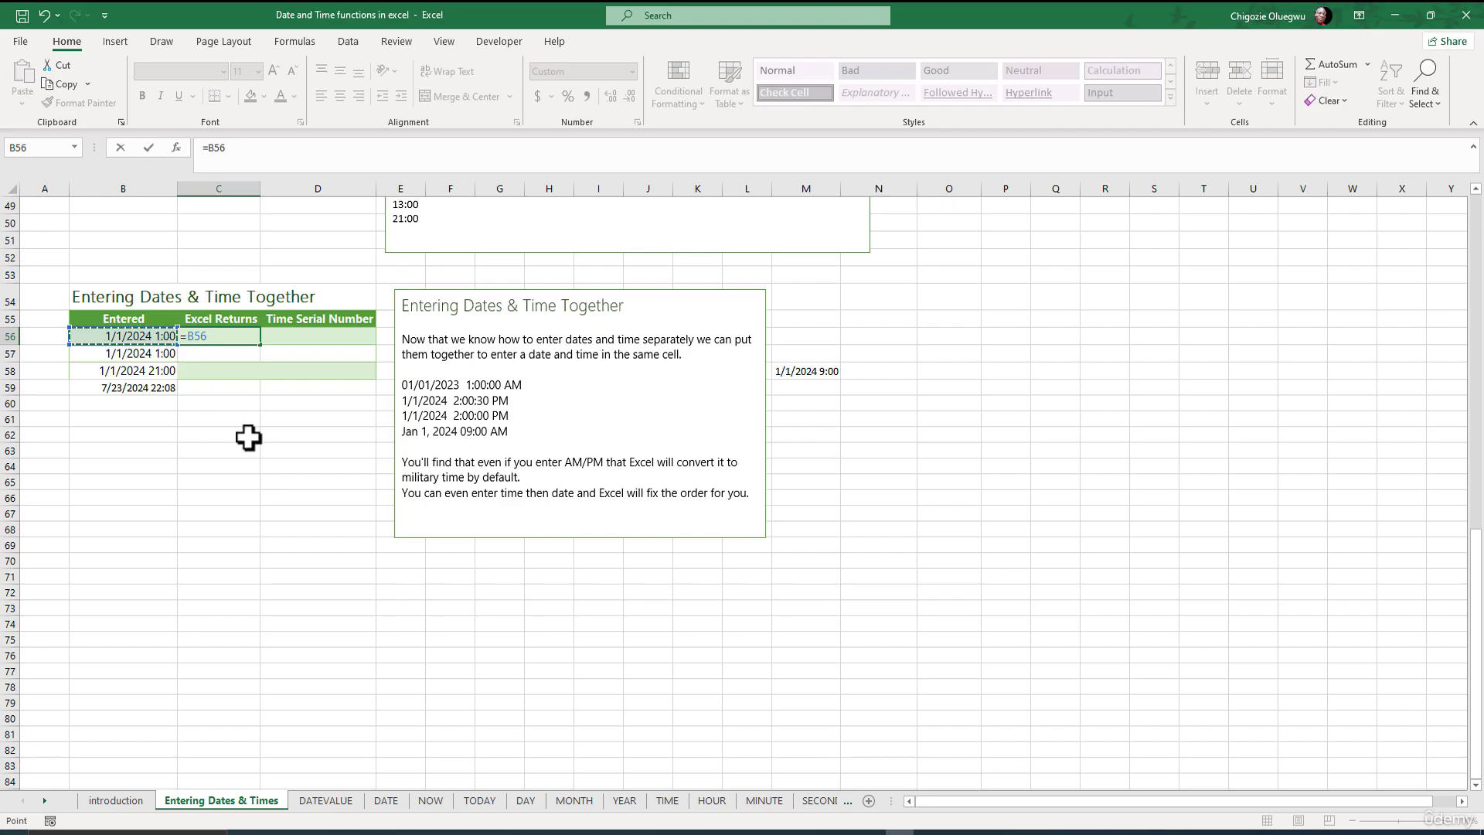
key(Return)
Fill the C56 formula down through C59 and widen column C so the full dates and times fit
click(231, 338)
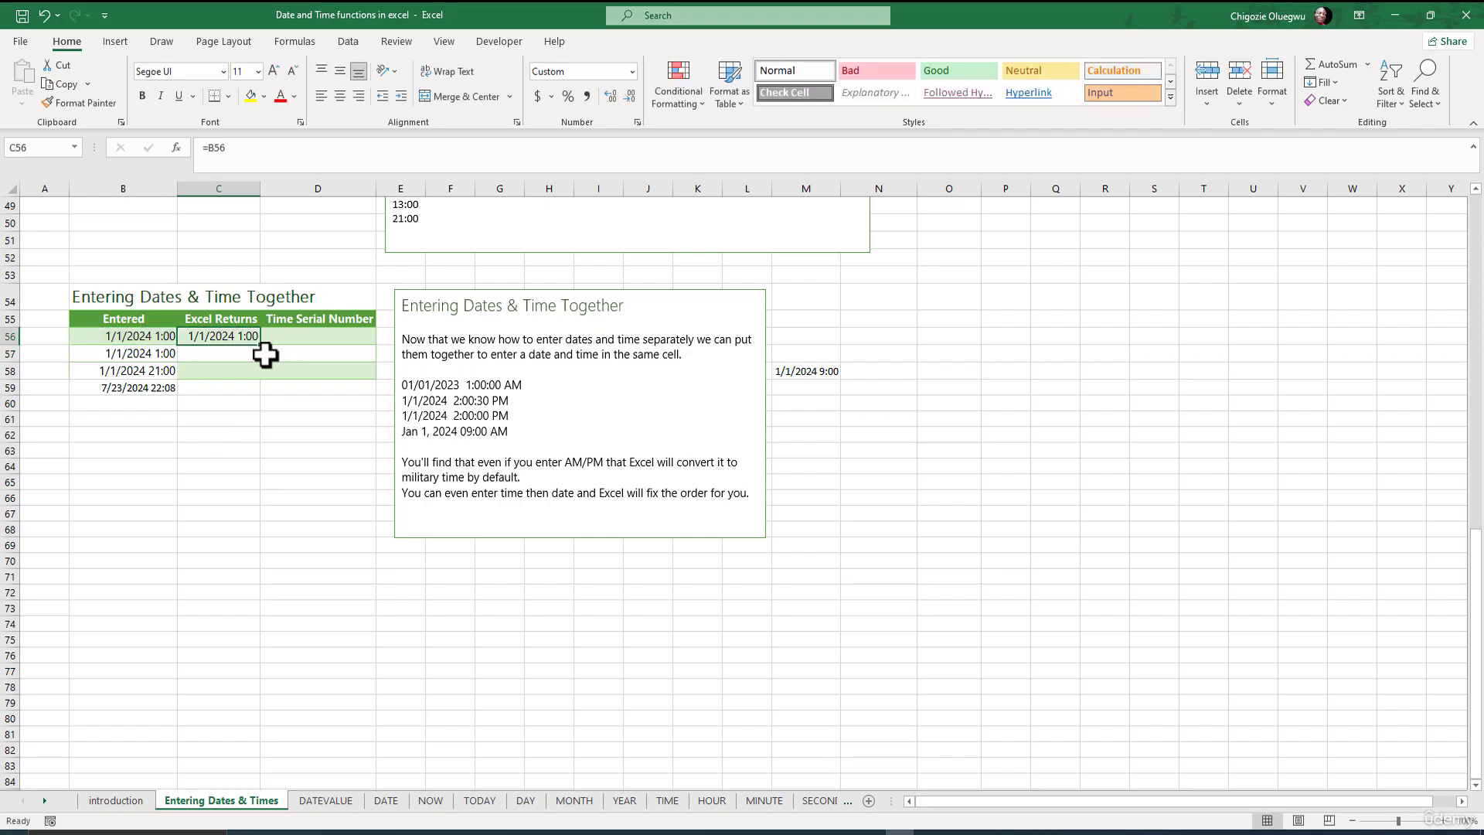
drag(259, 345, 263, 389)
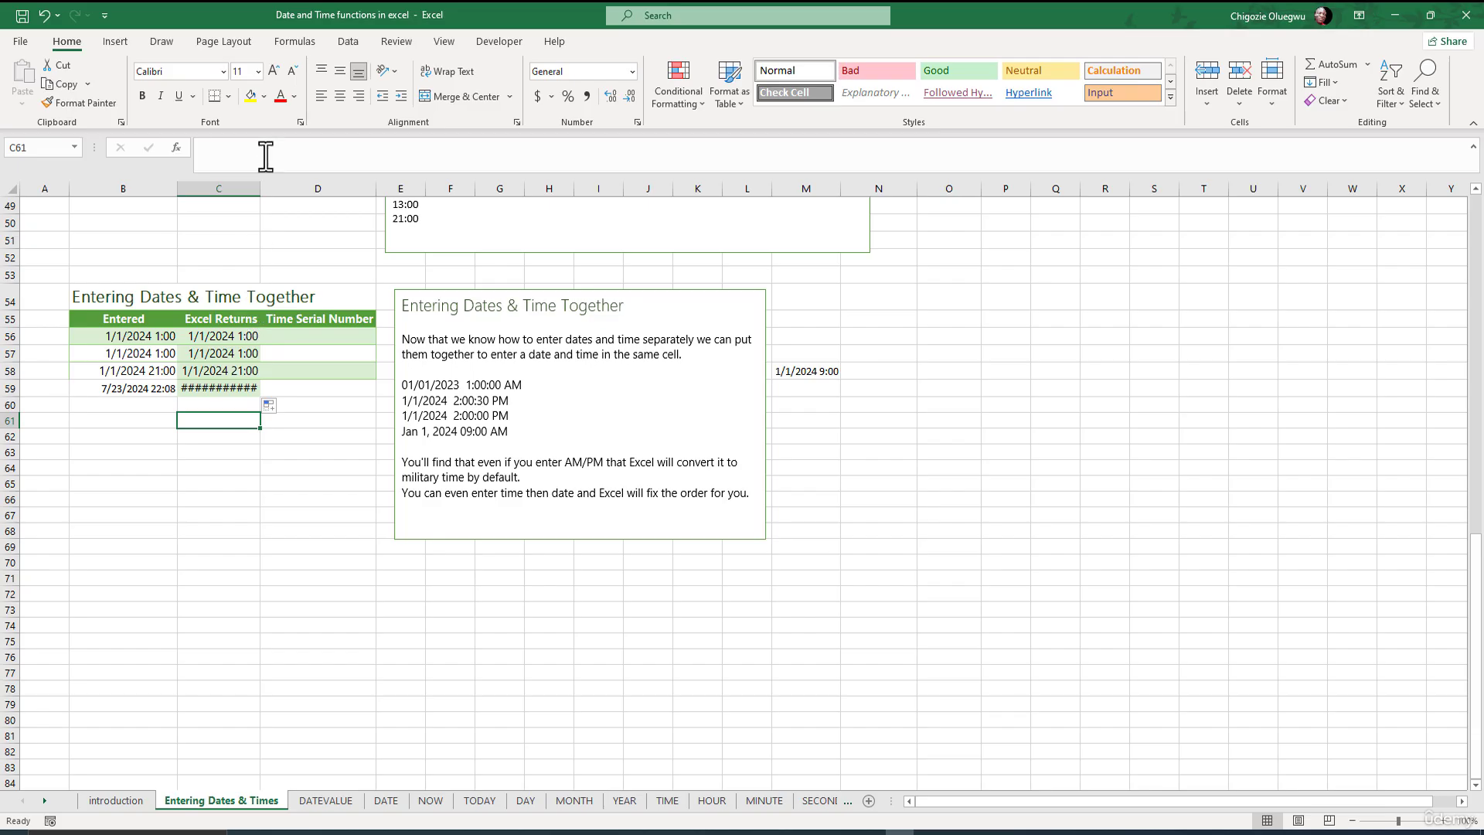
drag(260, 187, 274, 187)
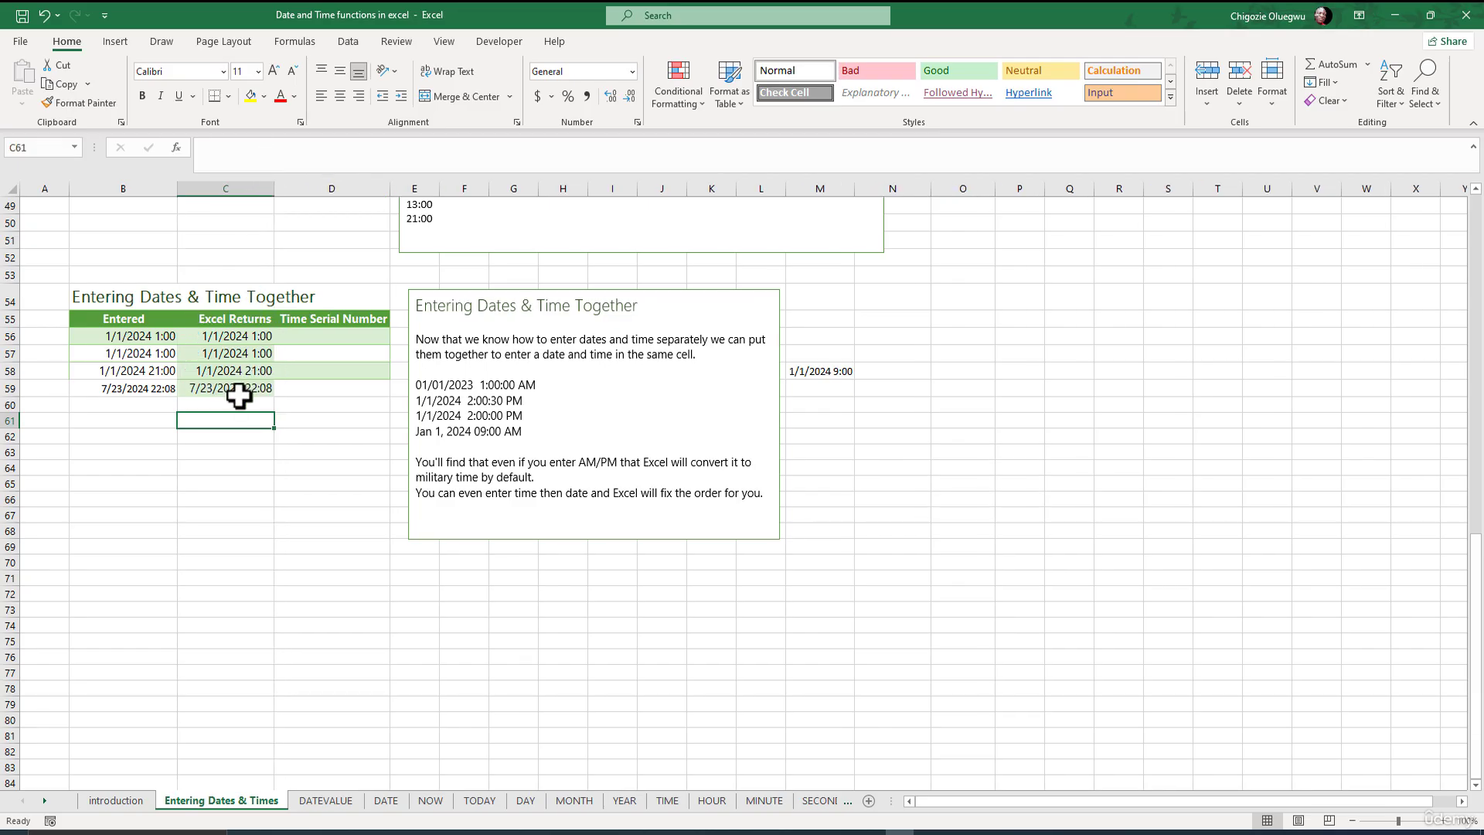
Enter the formula =C56 in D56, the first Time Serial Number cell of the combined table
click(307, 337)
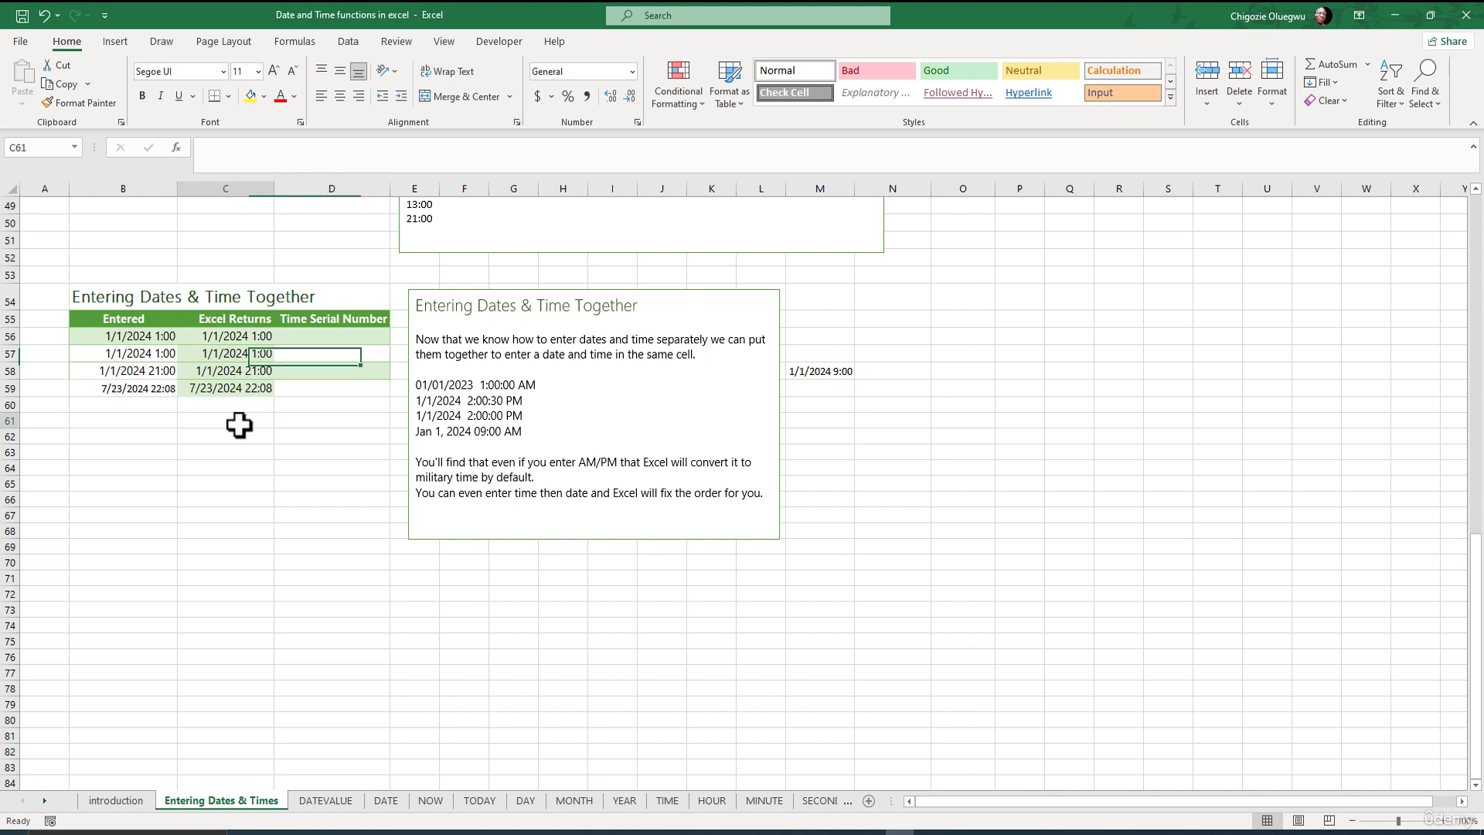
double_click(239, 425)
click(318, 337)
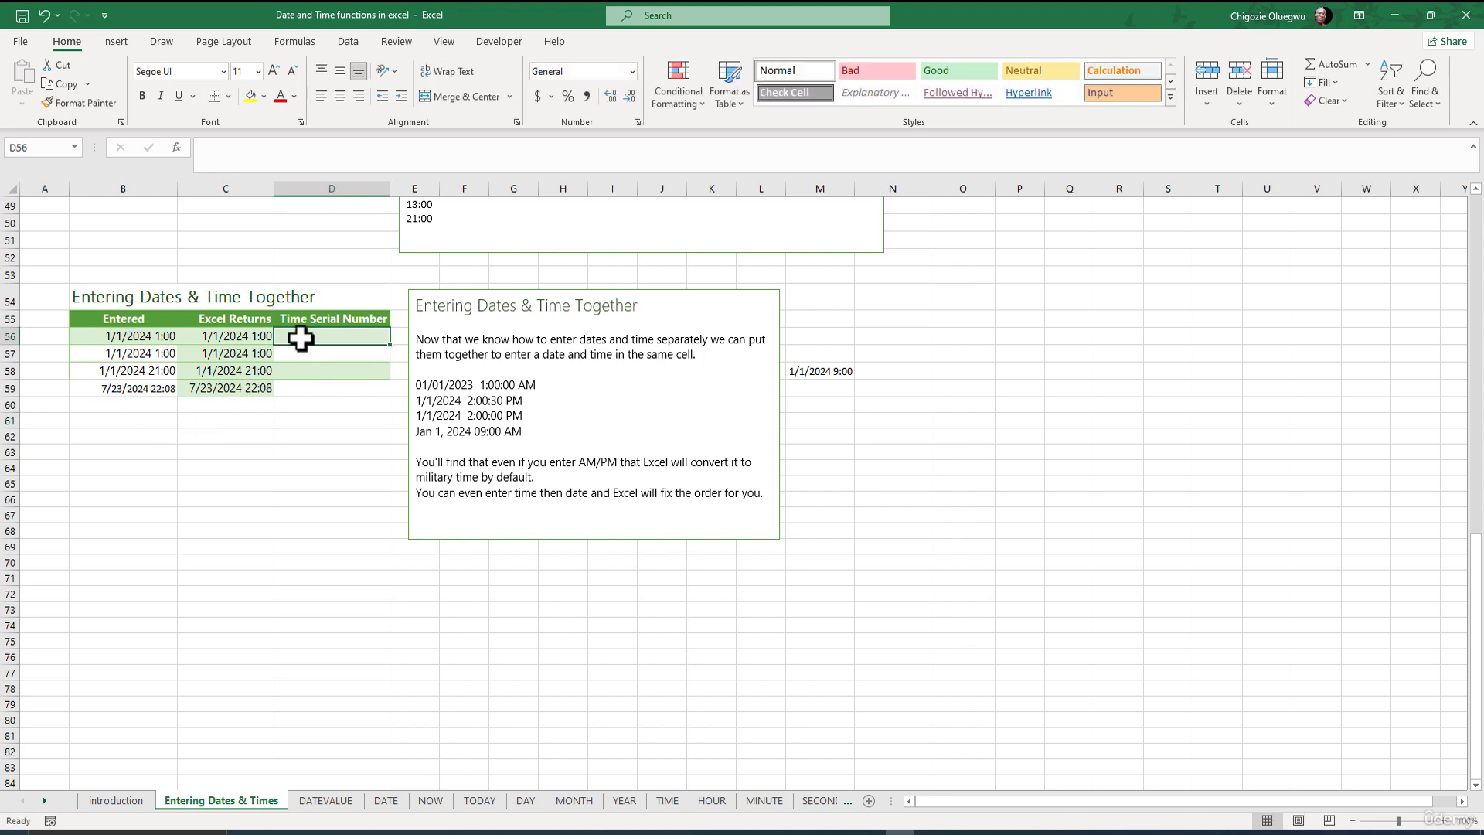
text(=)
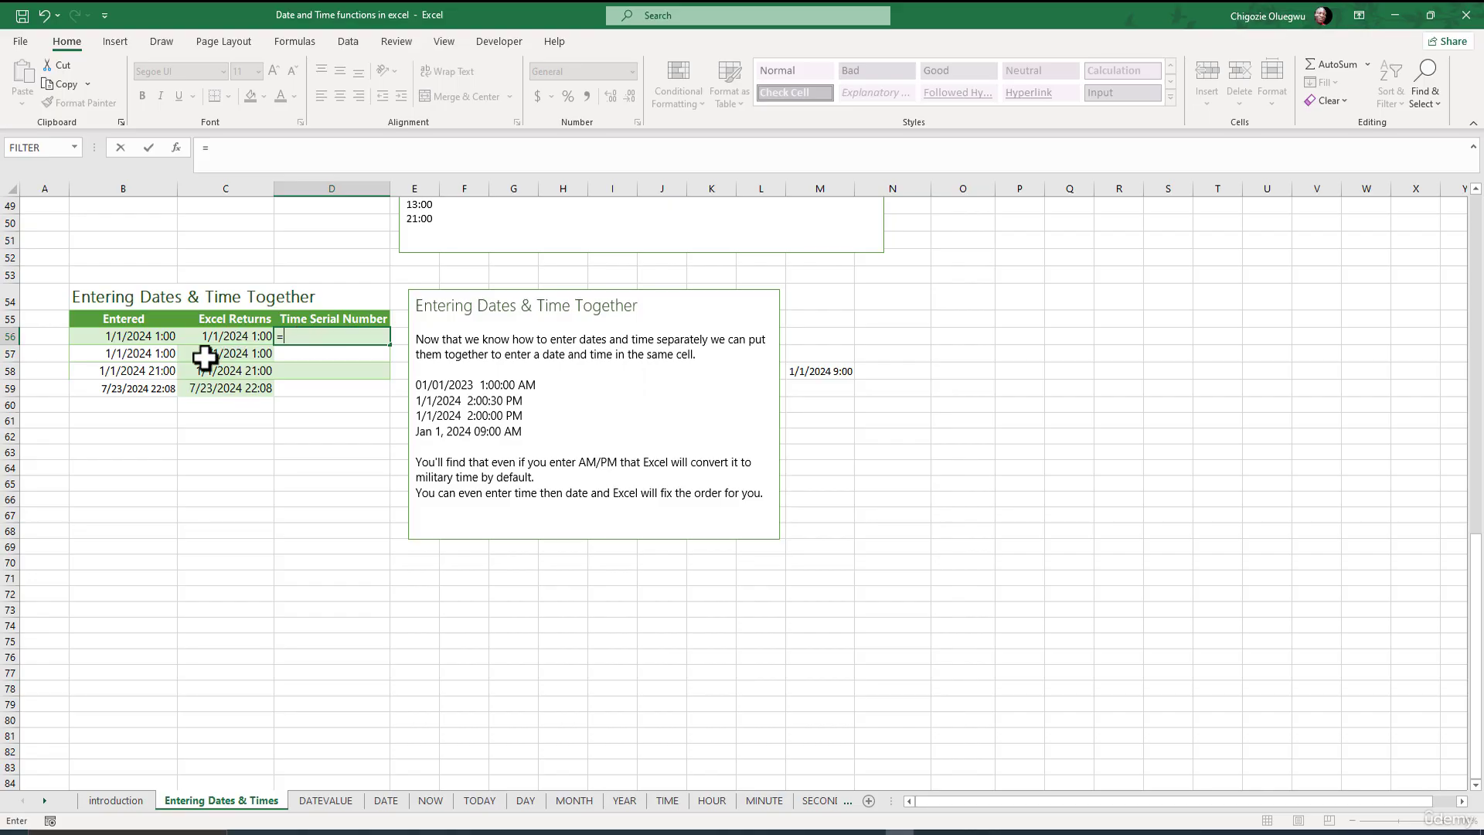
click(228, 334)
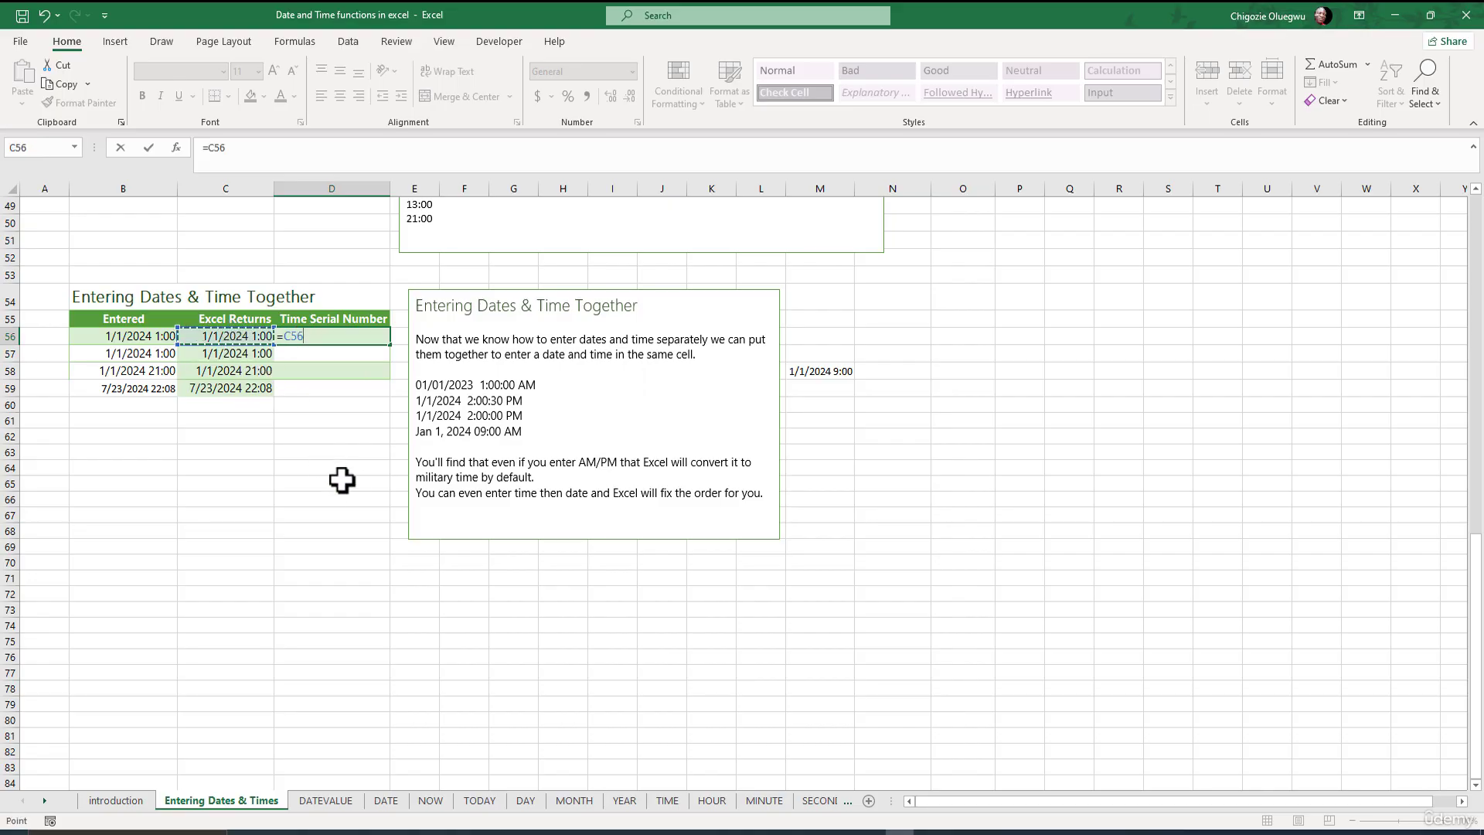
key(Return)
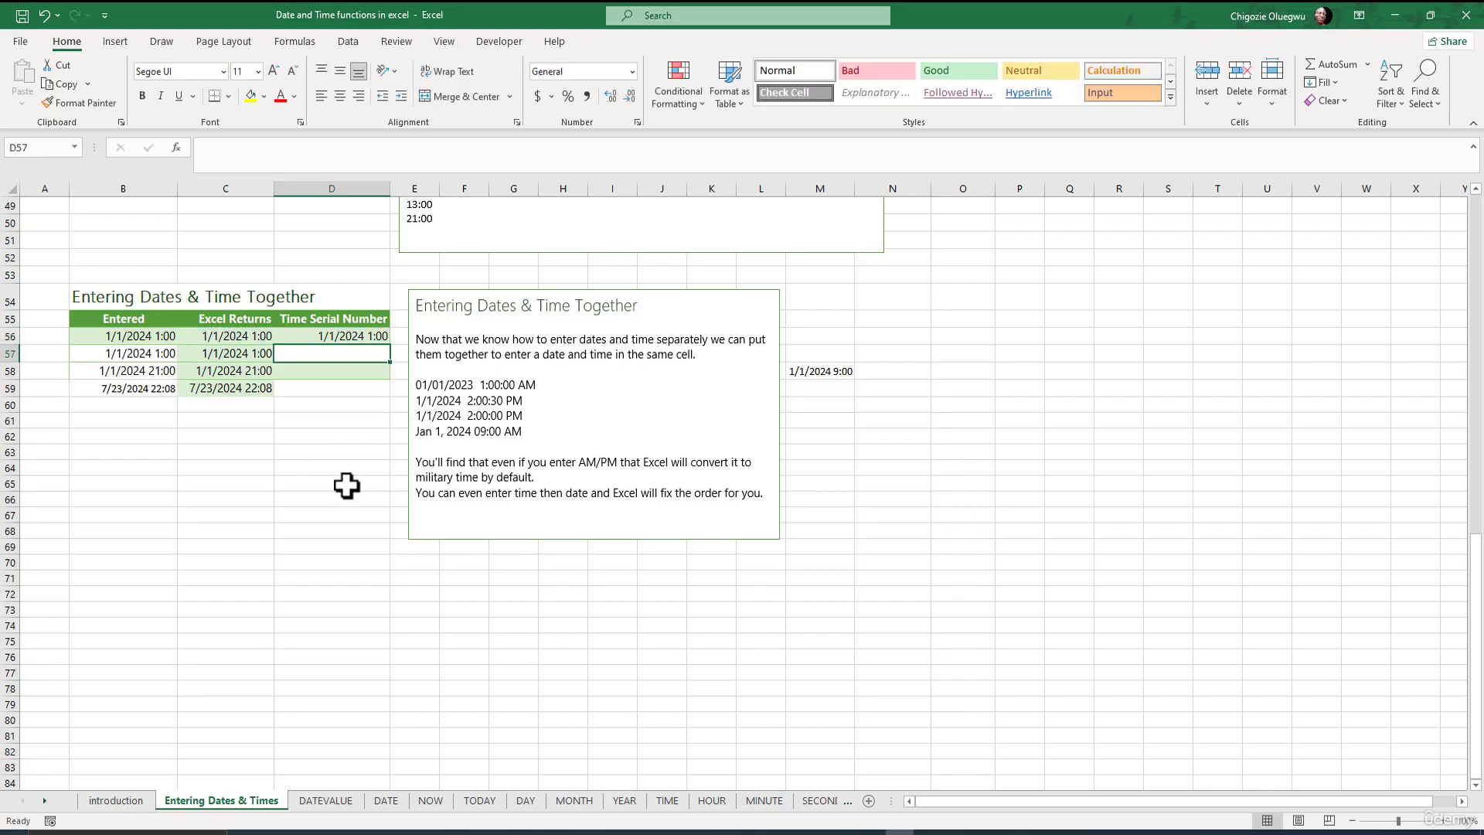
Apply the General number format to D56 to show its date and time as a serial number
click(340, 337)
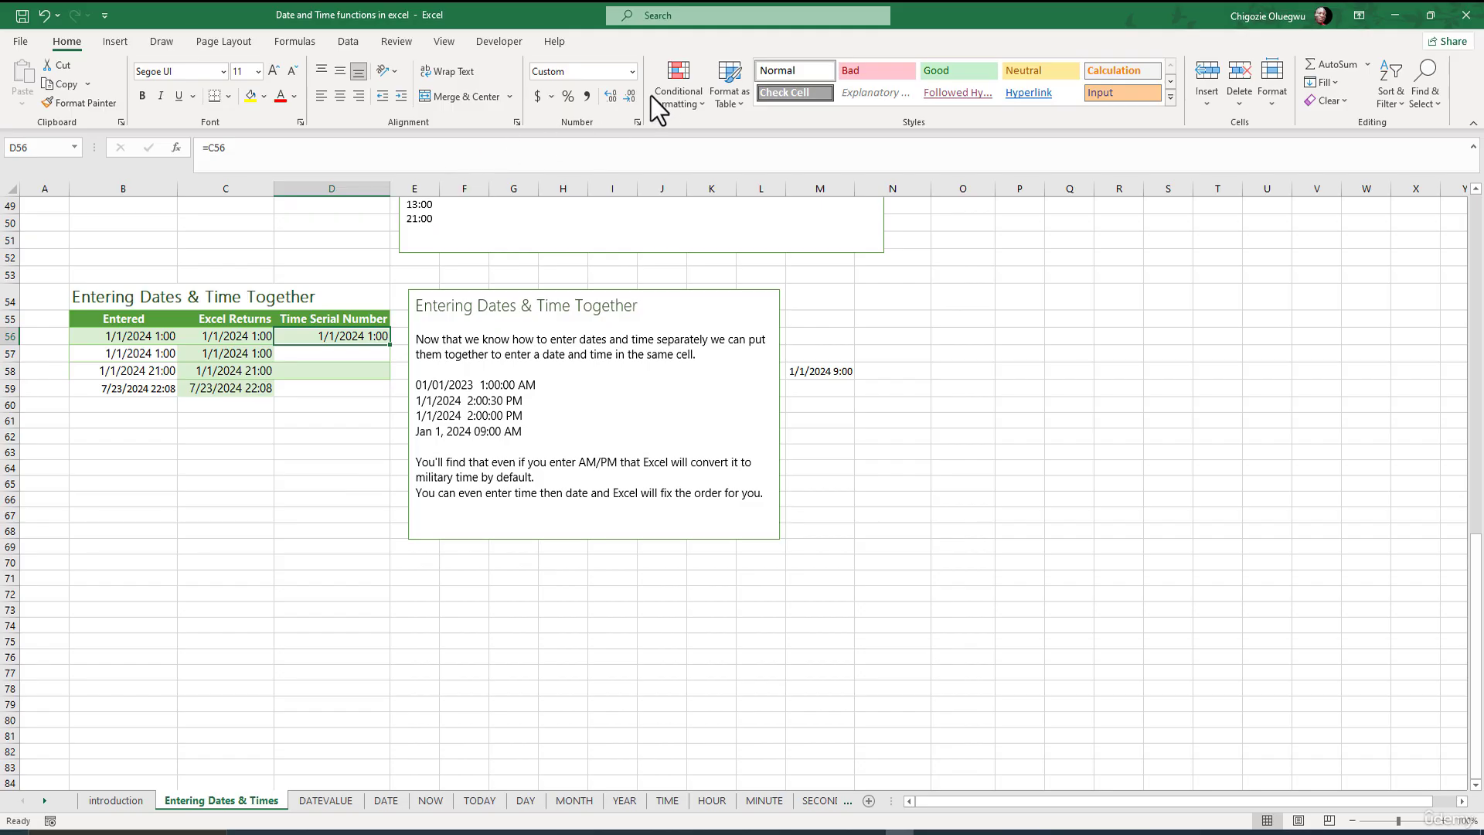
click(632, 72)
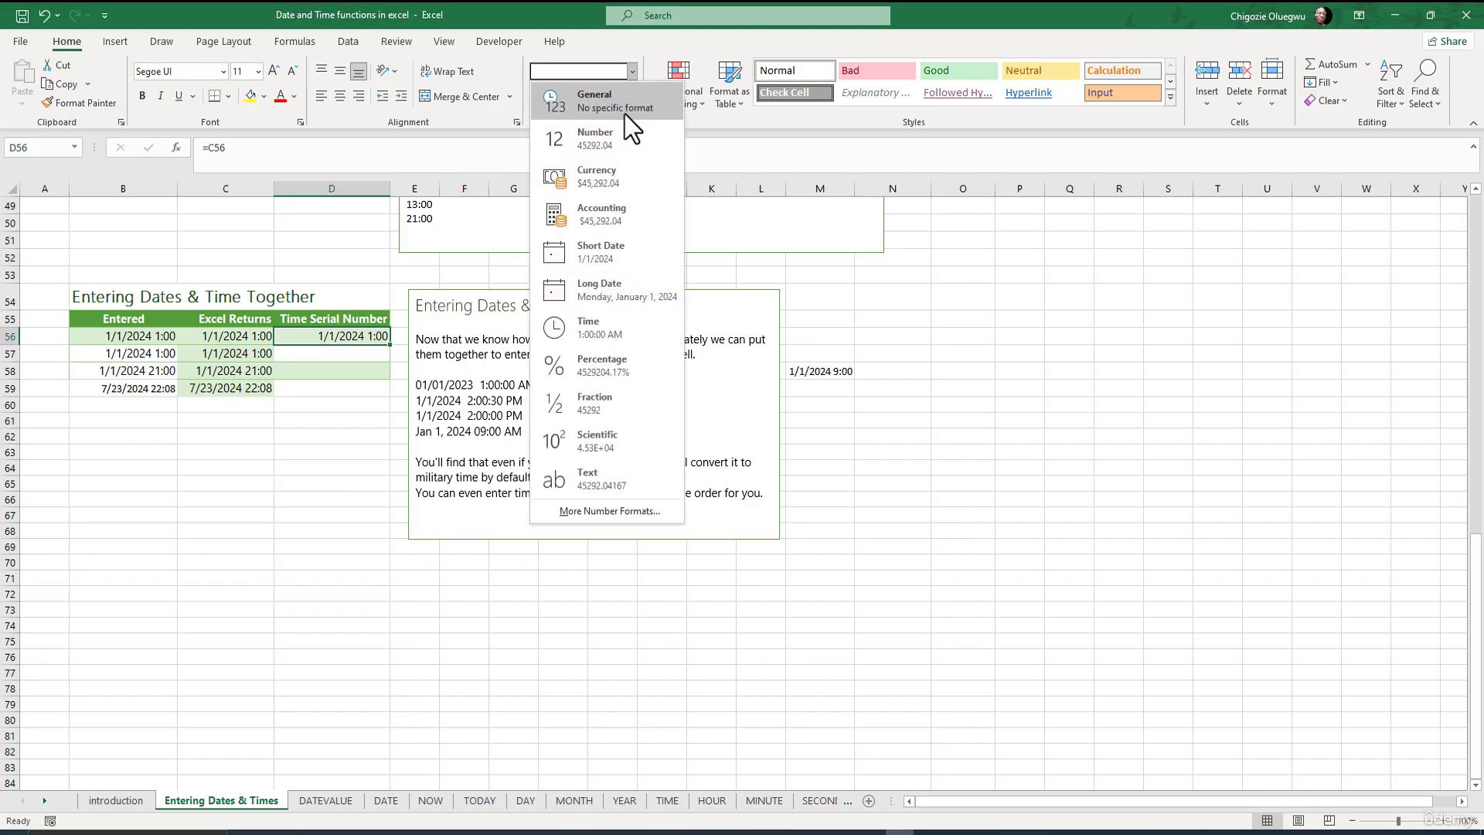
click(624, 103)
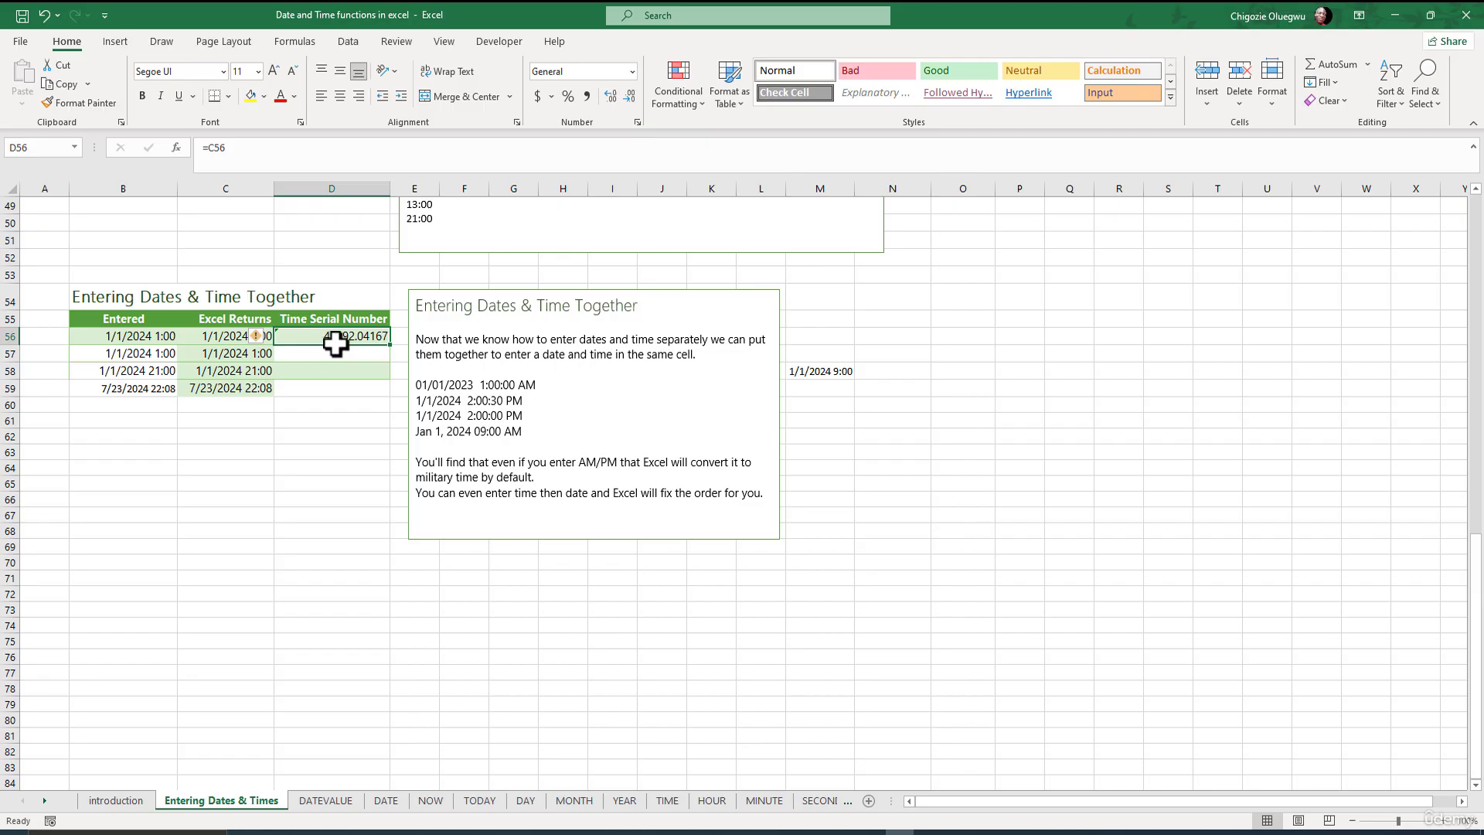
Widen column D and fill the D56 serial number formula down through D59
double_click(390, 189)
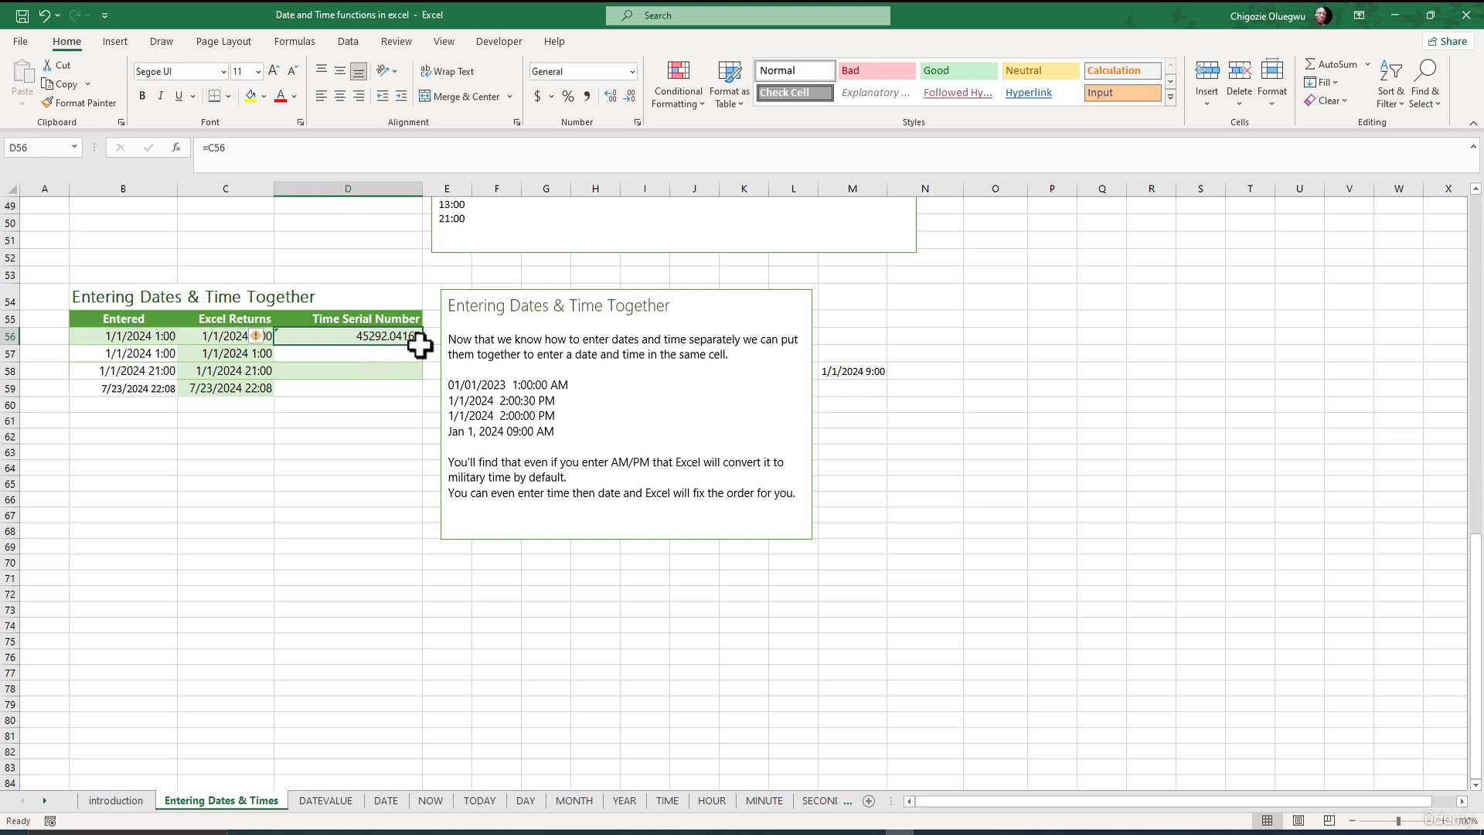
drag(425, 348, 394, 395)
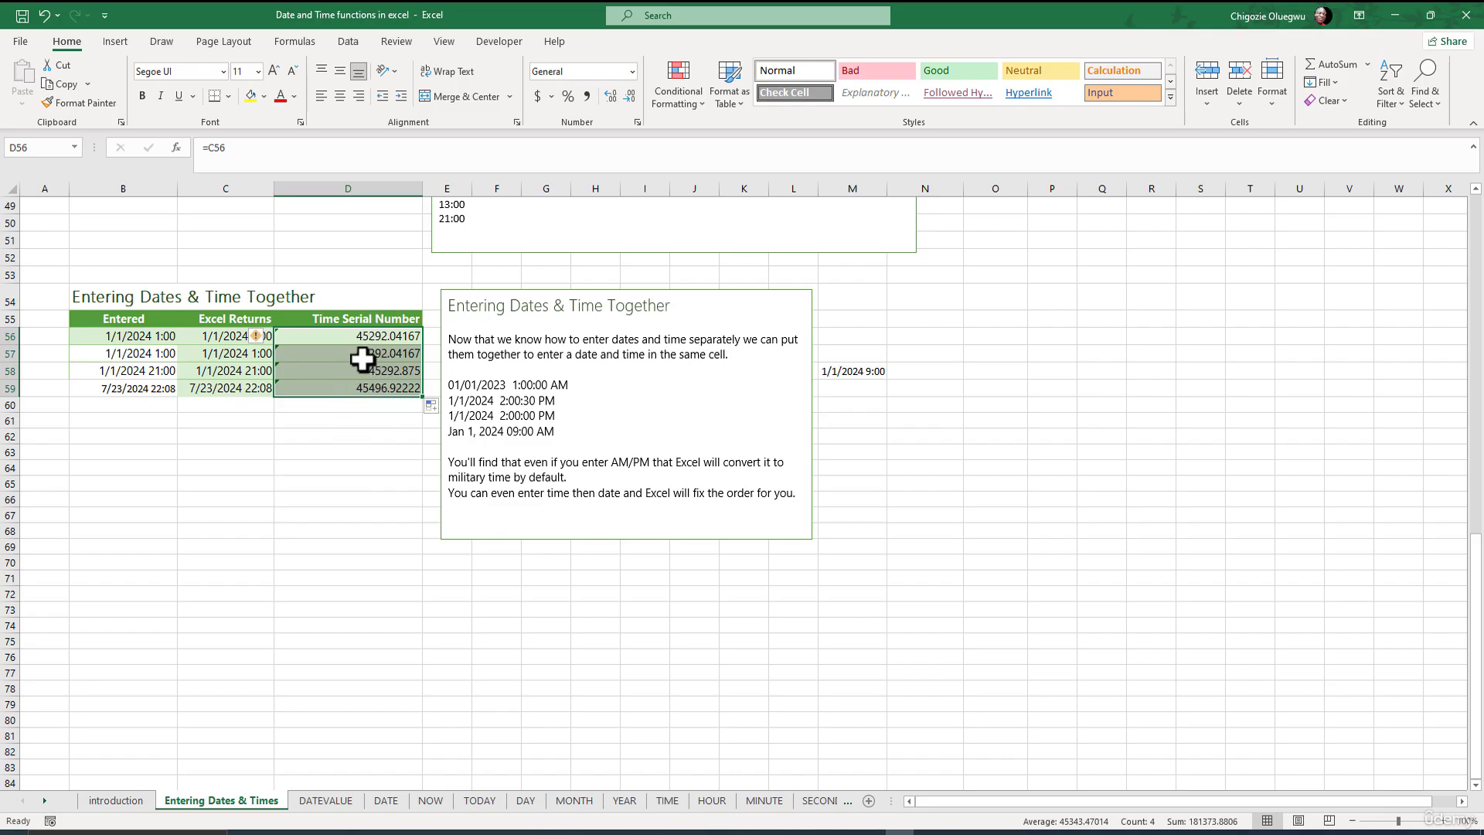
click(381, 387)
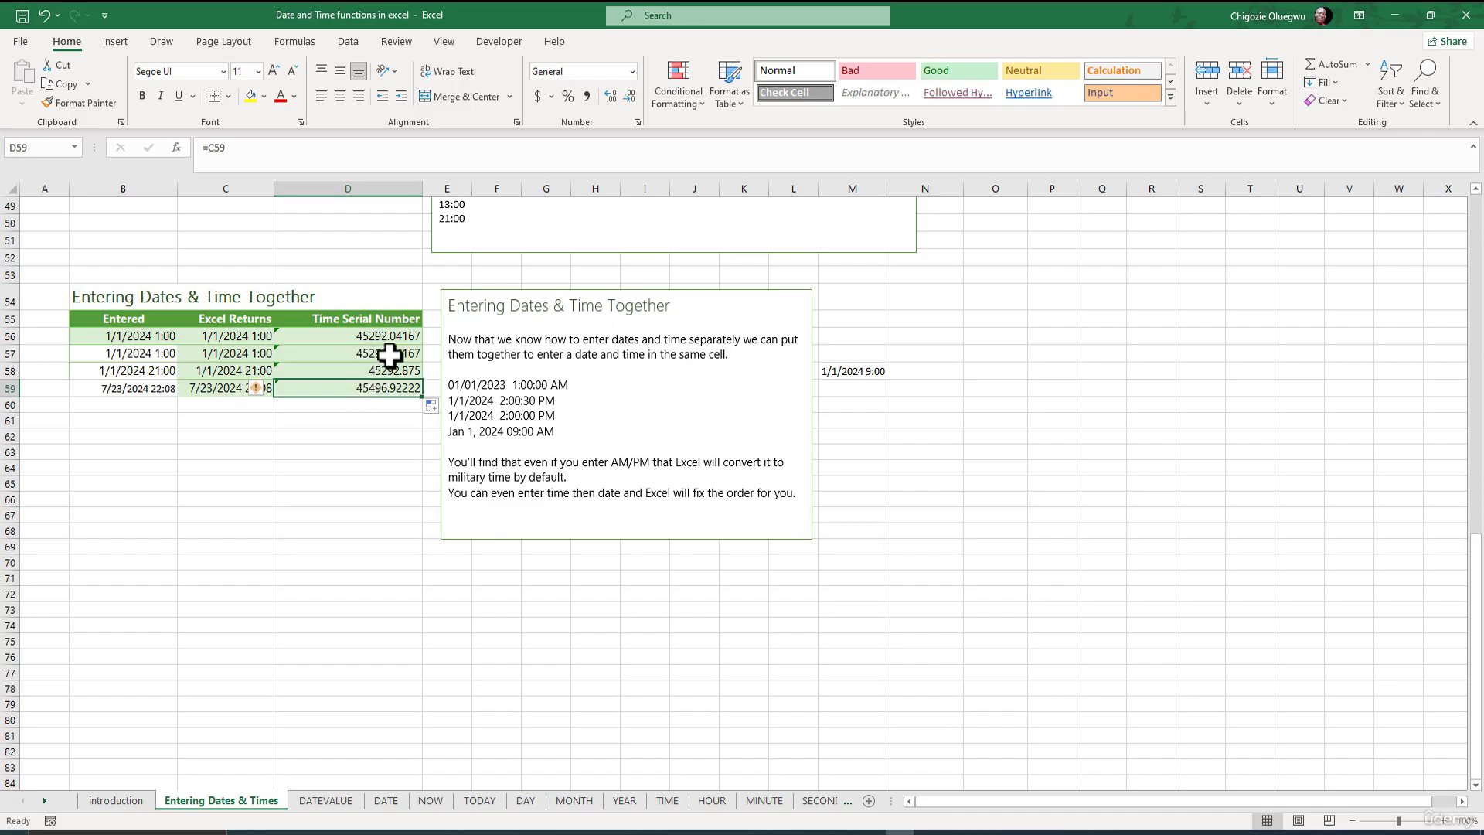
Compare the combined serial numbers with those in the Entering Time and Entering Dates tables higher on the sheet
scroll(363, 363, up, 7)
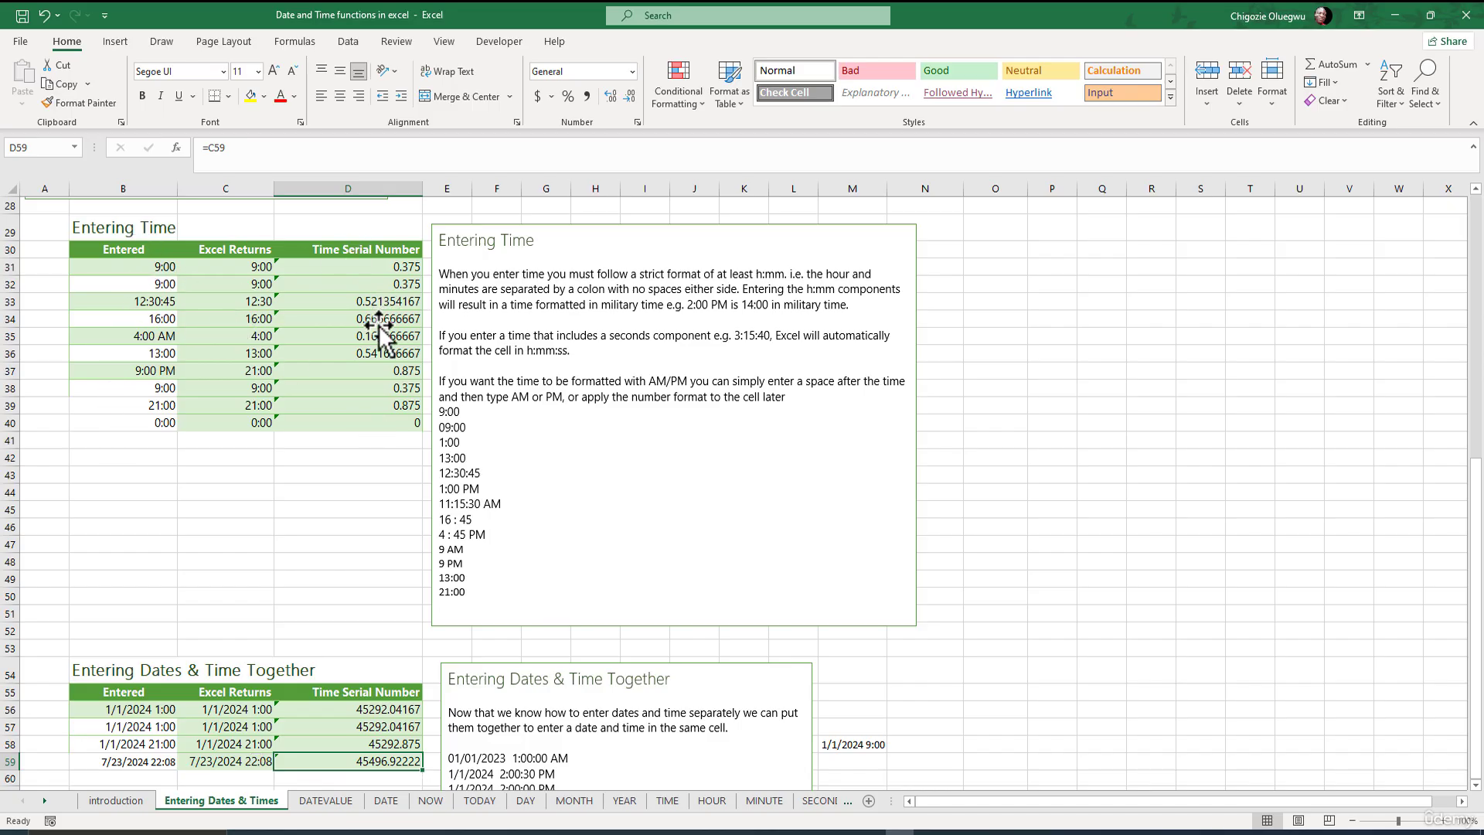
scroll(383, 347, up, 9)
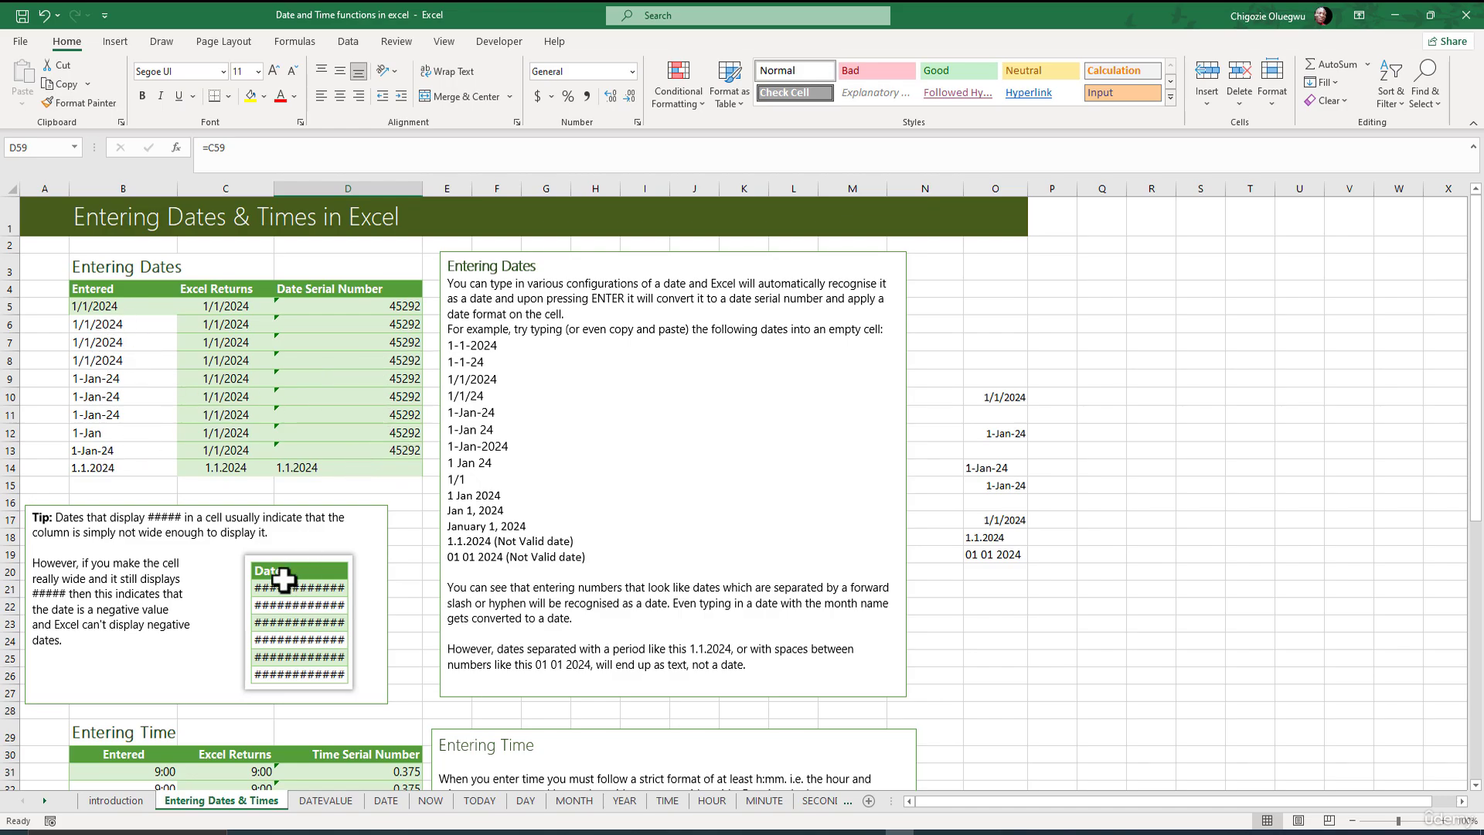
scroll(281, 610, down, 13)
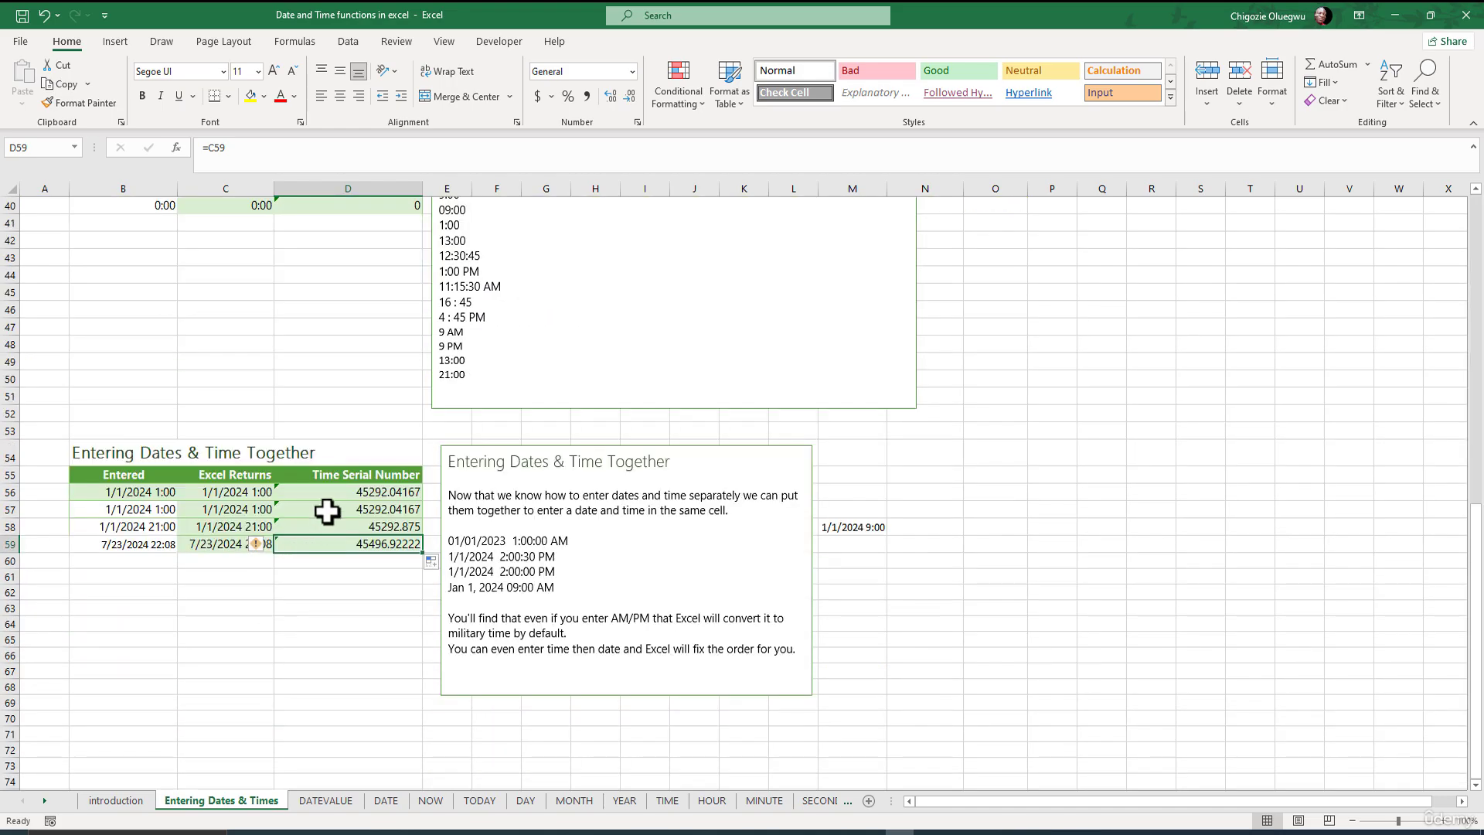